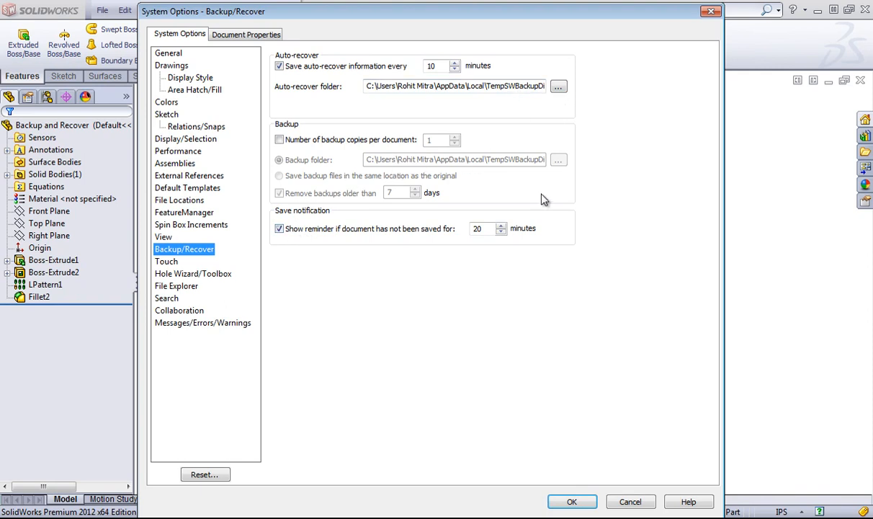
# Step: Cancel the system options and create a new folder named Autorecover on the Windows desktop
pyautogui.click(618, 502)
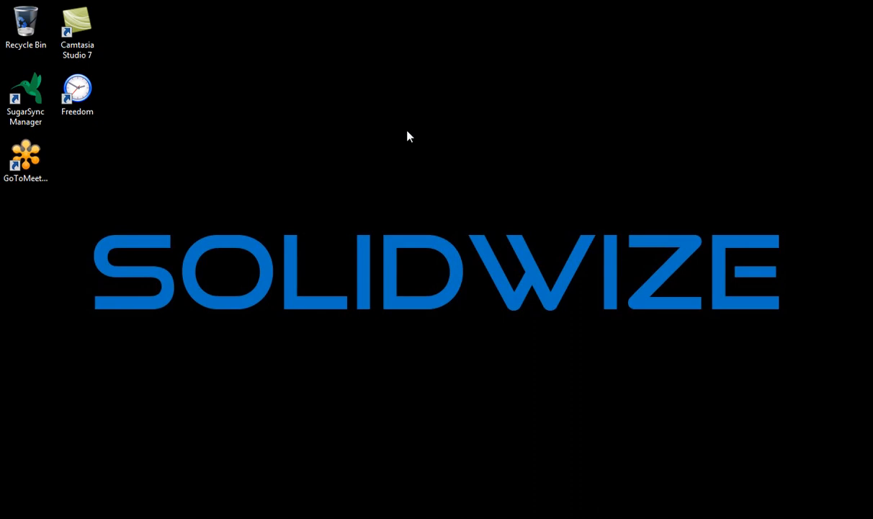
pyautogui.rightClick(124, 22)
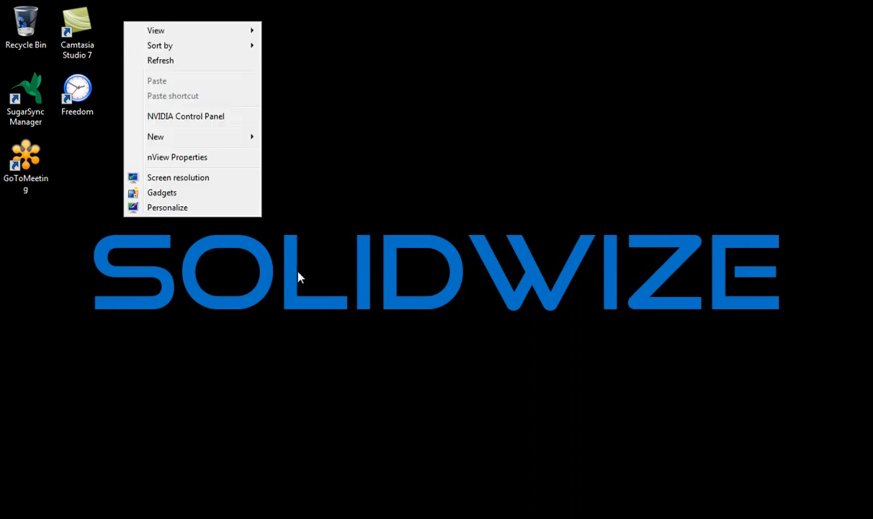
pyautogui.moveTo(285, 137)
pyautogui.click(323, 138)
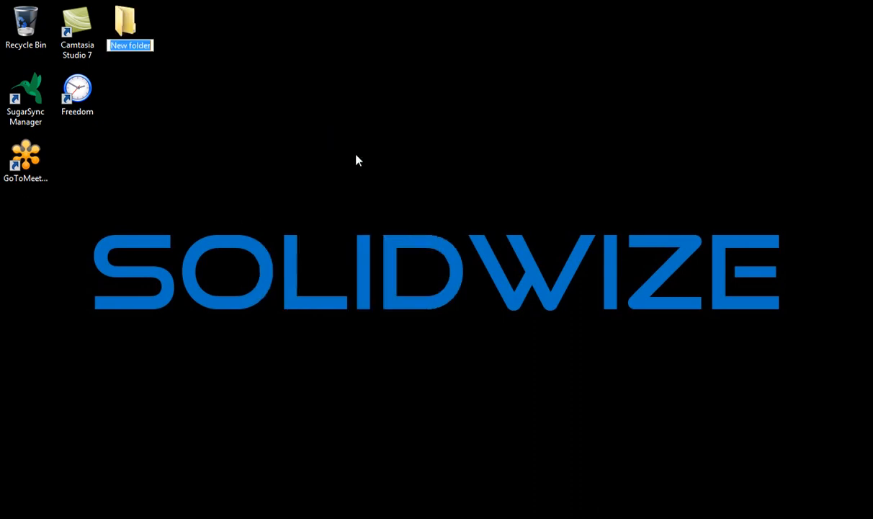
pyautogui.write('Auto')
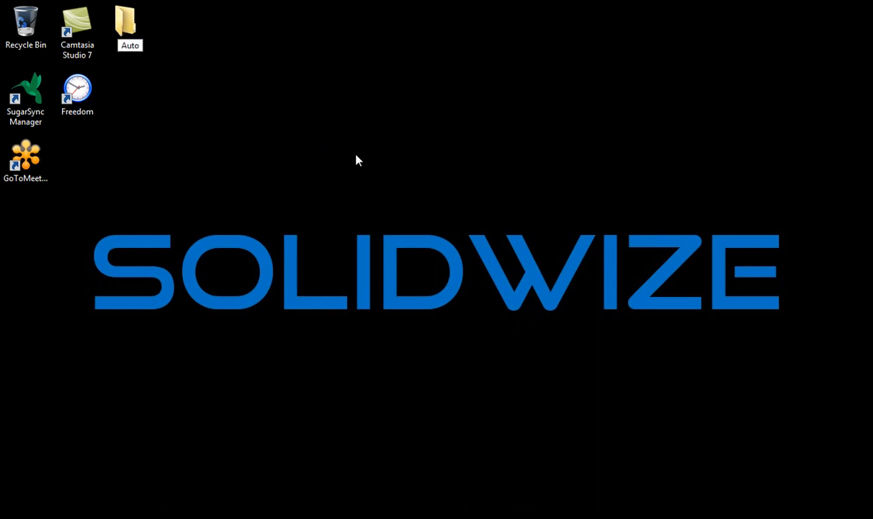
pyautogui.write('recover')
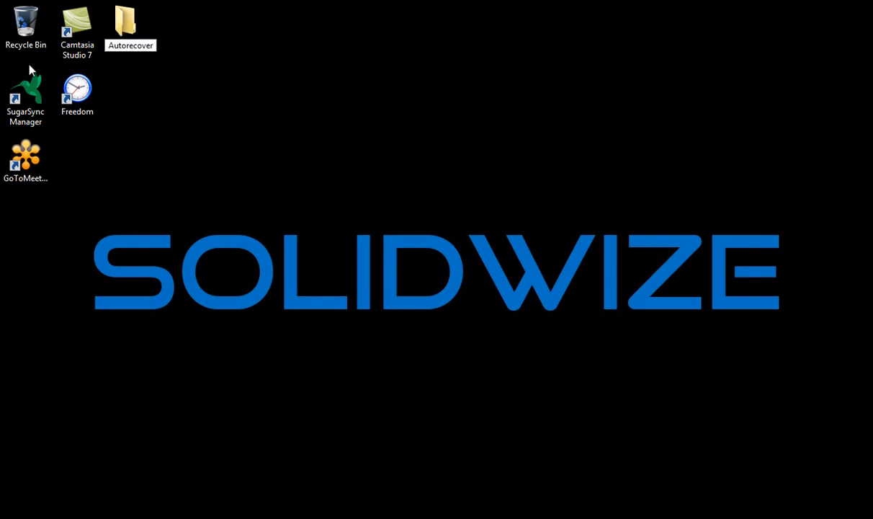
pyautogui.press('Return')
# Step: Create a second desktop folder named Backup below the Autorecover folder
pyautogui.rightClick(129, 81)
pyautogui.moveTo(211, 217)
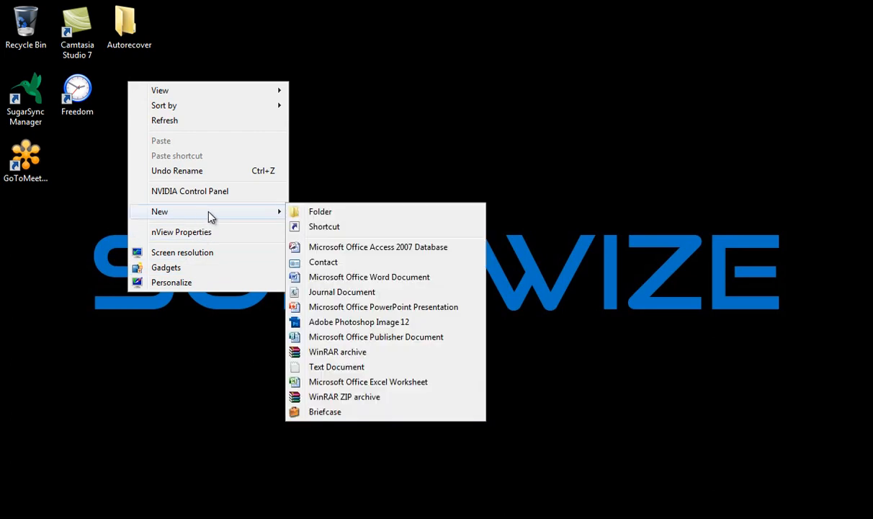
pyautogui.click(343, 213)
pyautogui.write('Backup')
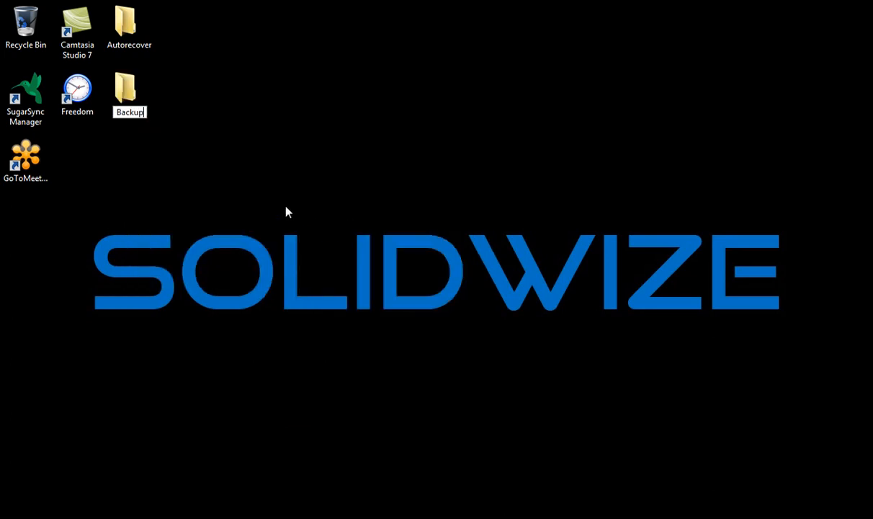
pyautogui.press('Return')
pyautogui.click(322, 176)
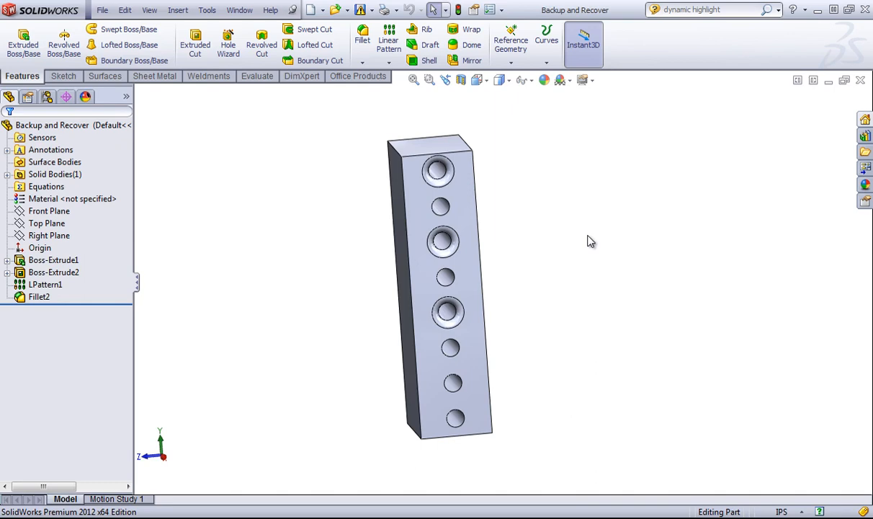
# Step: In SolidWorks' Backup/Recover system options, set the auto-recover save interval to 1 minute
pyautogui.click(483, 9)
pyautogui.click(517, 29)
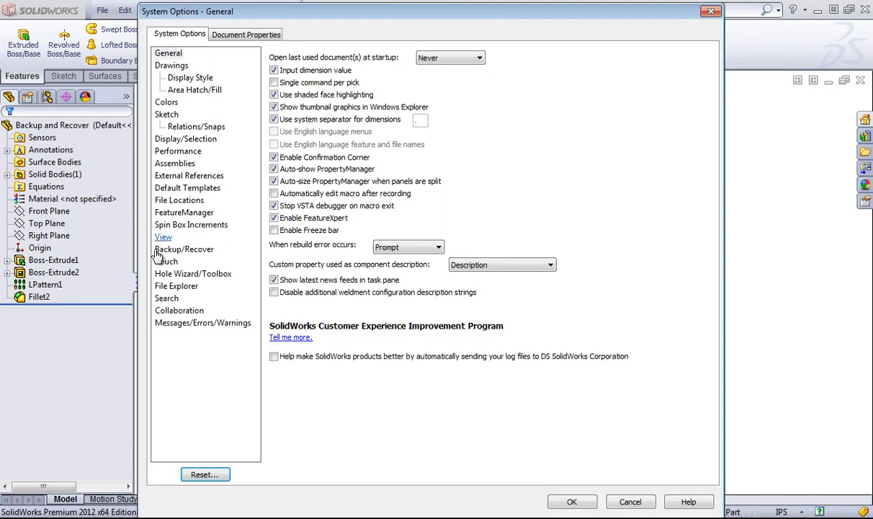
pyautogui.click(184, 248)
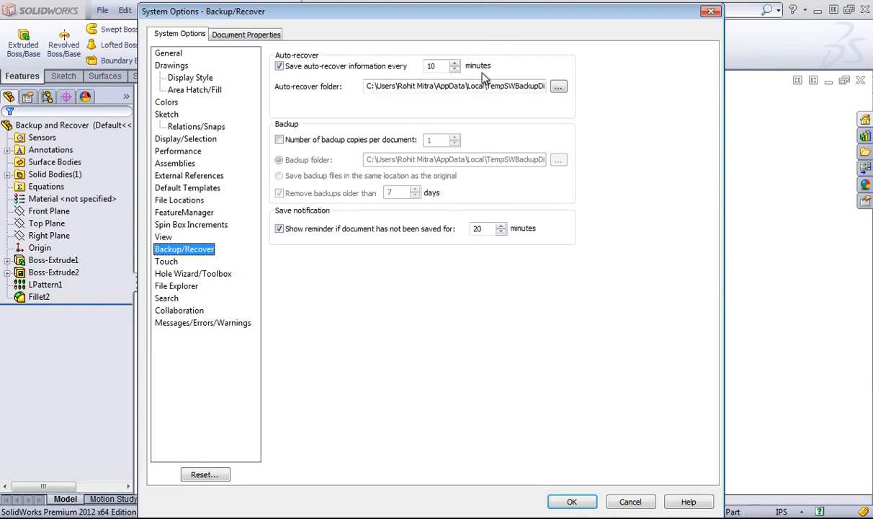
pyautogui.click(455, 70)
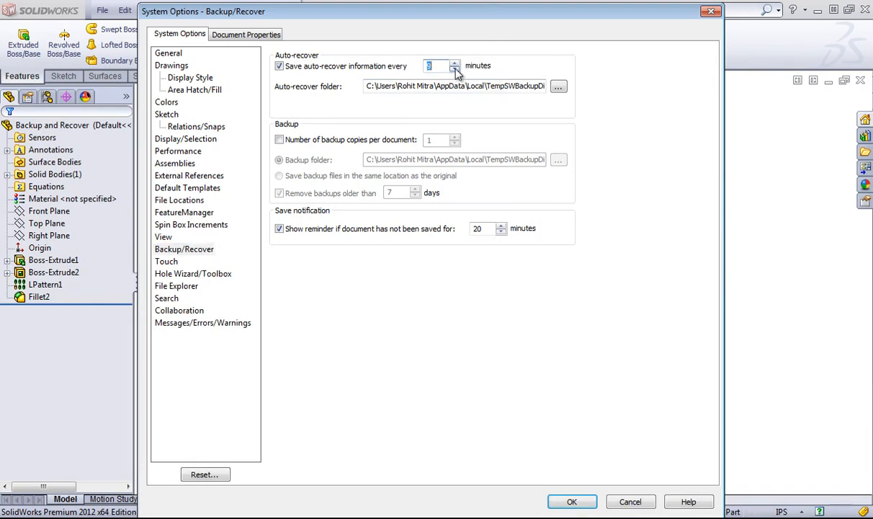
pyautogui.click(455, 69)
pyautogui.click(454, 69)
pyautogui.click(455, 69)
pyautogui.click(455, 69)
pyautogui.click(454, 69)
# Step: Set the auto-recover folder to the Autorecover folder on the desktop
pyautogui.click(558, 86)
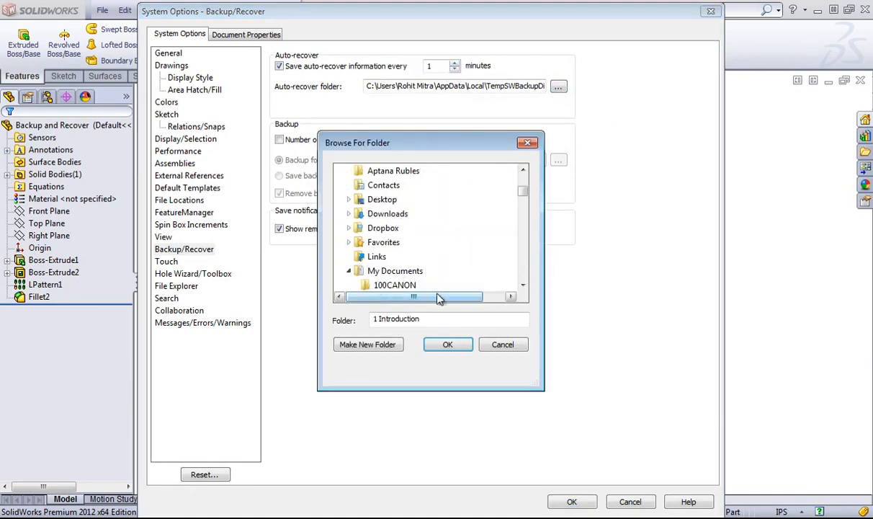
pyautogui.moveTo(523, 190); pyautogui.dragTo(528, 180)
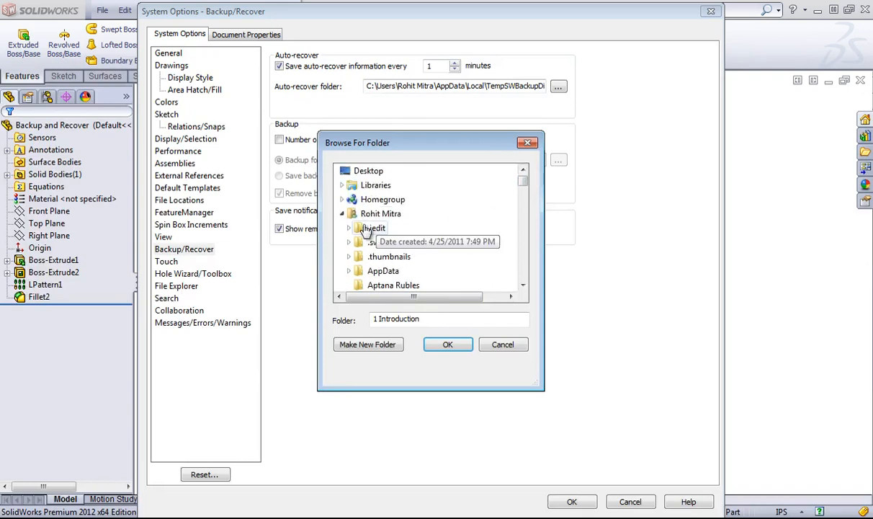
pyautogui.click(343, 214)
pyautogui.click(378, 286)
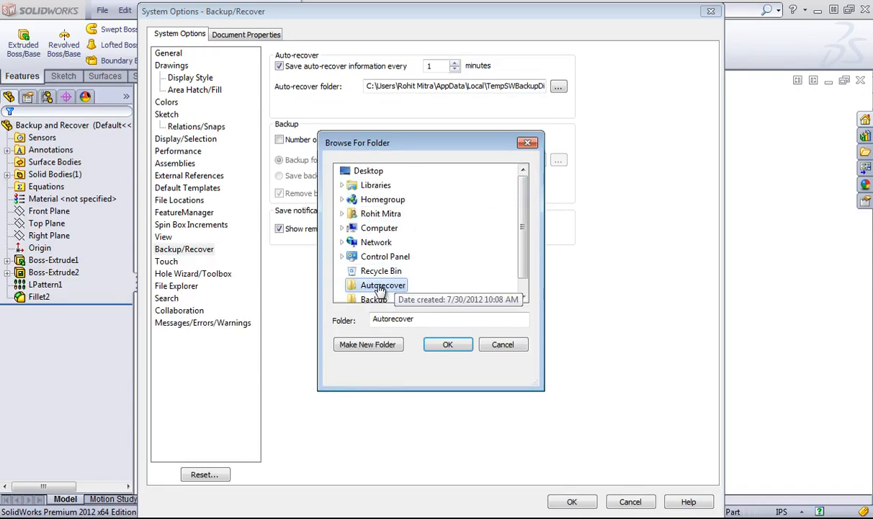
pyautogui.click(445, 345)
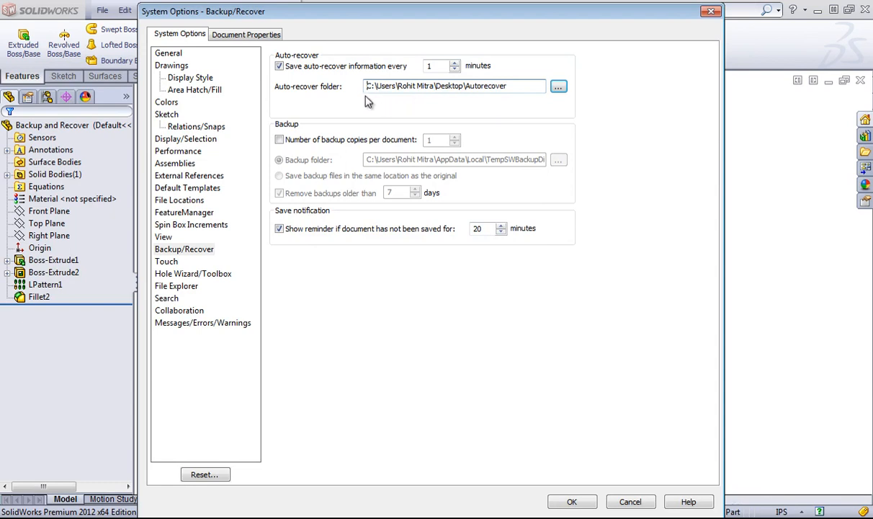
# Step: Enable backup copies per document and set the backup folder to the Backup folder on the desktop
pyautogui.click(280, 140)
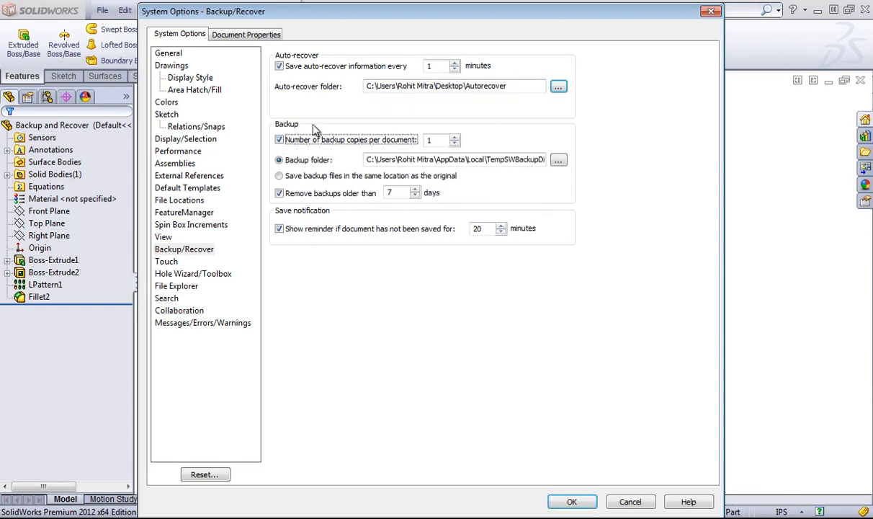
pyautogui.click(558, 160)
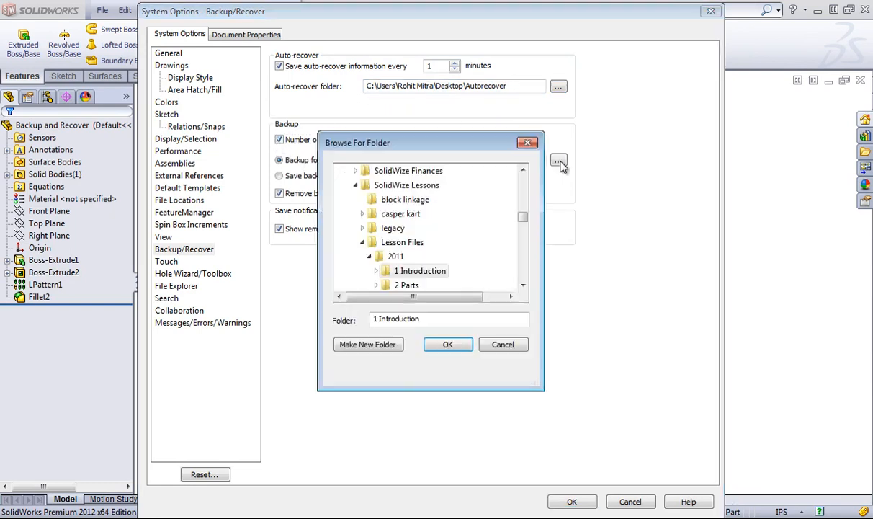
pyautogui.click(346, 241)
pyautogui.scroll(3, 345, 243)
pyautogui.scroll(-1, 357, 287)
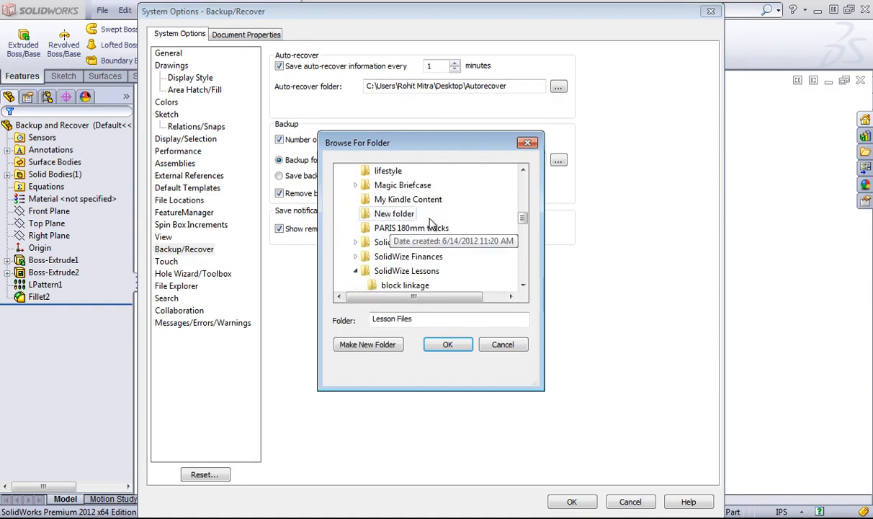
pyautogui.scroll(10, 353, 267)
pyautogui.click(343, 212)
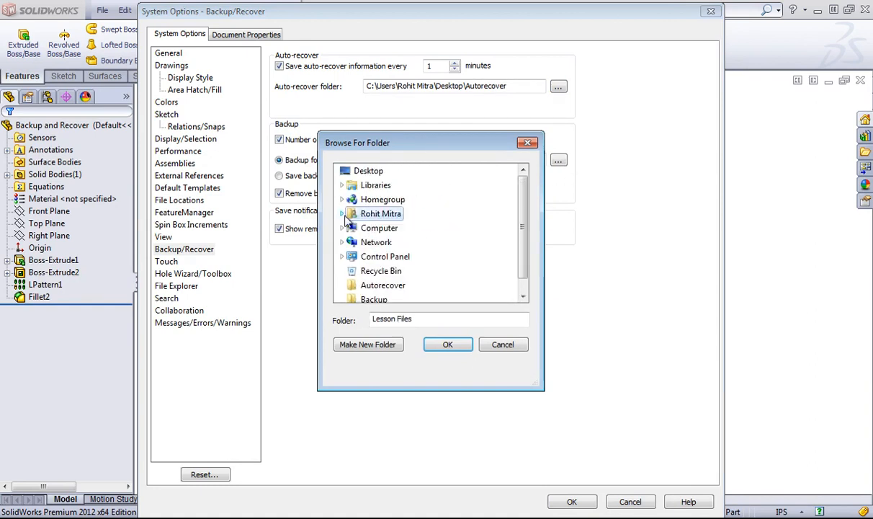
pyautogui.click(356, 171)
pyautogui.scroll(-1, 393, 255)
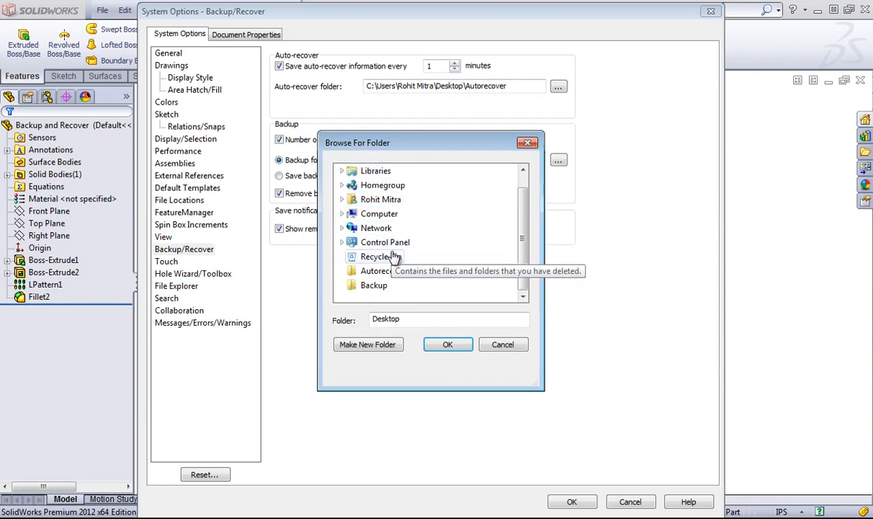
pyautogui.click(366, 289)
pyautogui.click(447, 345)
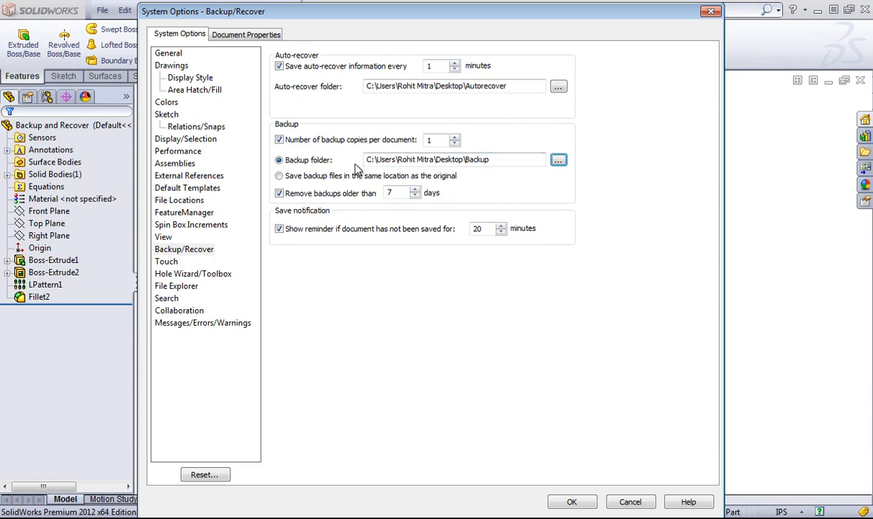
# Step: Set the backup options to remove backups older than 3 days
pyautogui.click(415, 196)
pyautogui.click(414, 196)
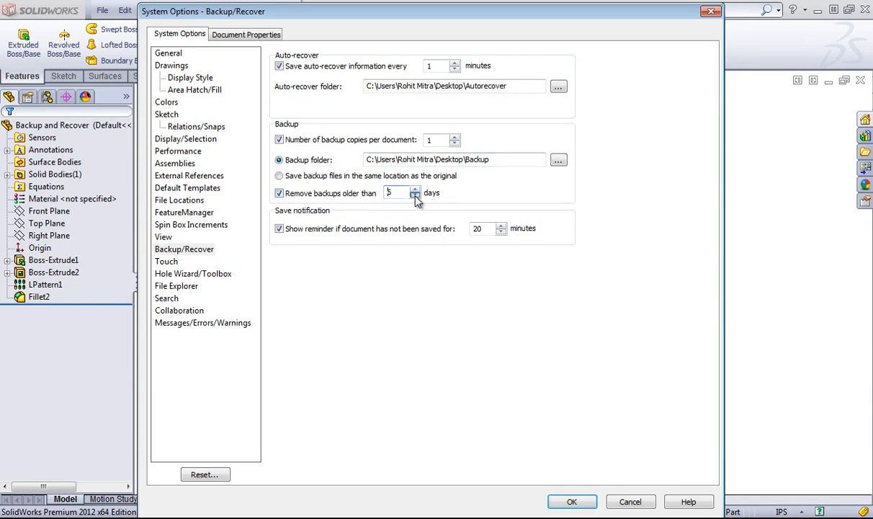
pyautogui.click(415, 196)
pyautogui.click(416, 188)
pyautogui.click(416, 189)
pyautogui.click(417, 189)
pyautogui.click(415, 196)
pyautogui.click(415, 196)
# Step: Set the number of backup copies per document to 3
pyautogui.click(279, 140)
pyautogui.click(279, 140)
pyautogui.click(454, 137)
pyautogui.click(454, 137)
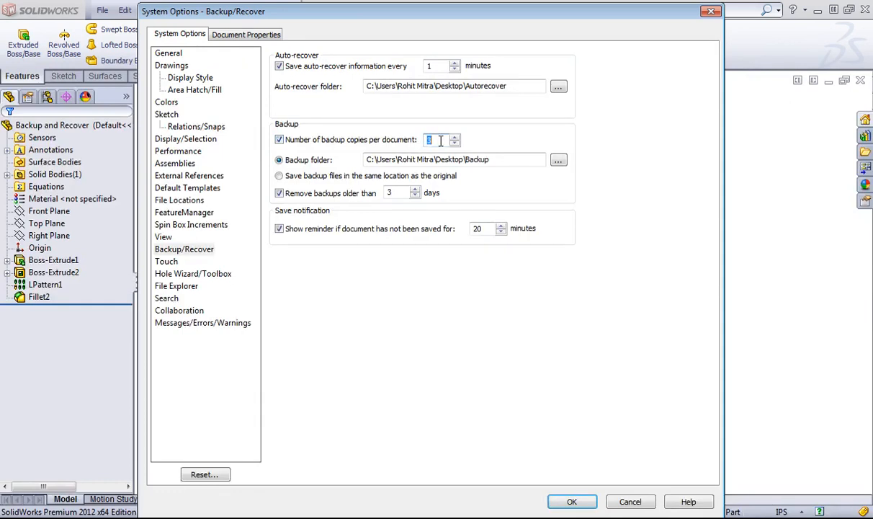
pyautogui.click(428, 139)
# Step: Set the reminder for unsaved documents to 1 minute and apply the system options
pyautogui.moveTo(489, 229); pyautogui.dragTo(467, 231)
pyautogui.write('1')
pyautogui.click(572, 501)
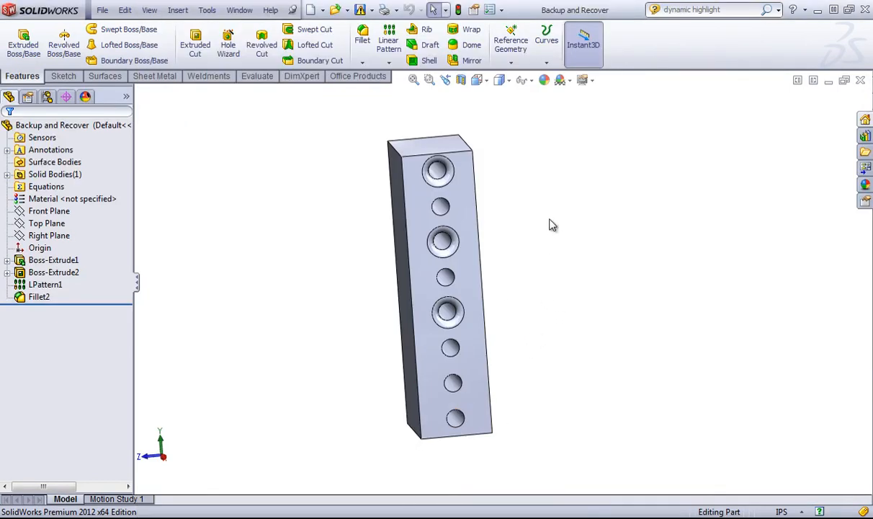
# Step: Change the long dimension of the block's base extrusion, Boss-Extrude1, to 5 inches
pyautogui.moveTo(552, 225); pyautogui.dragTo(564, 351, button='middle')
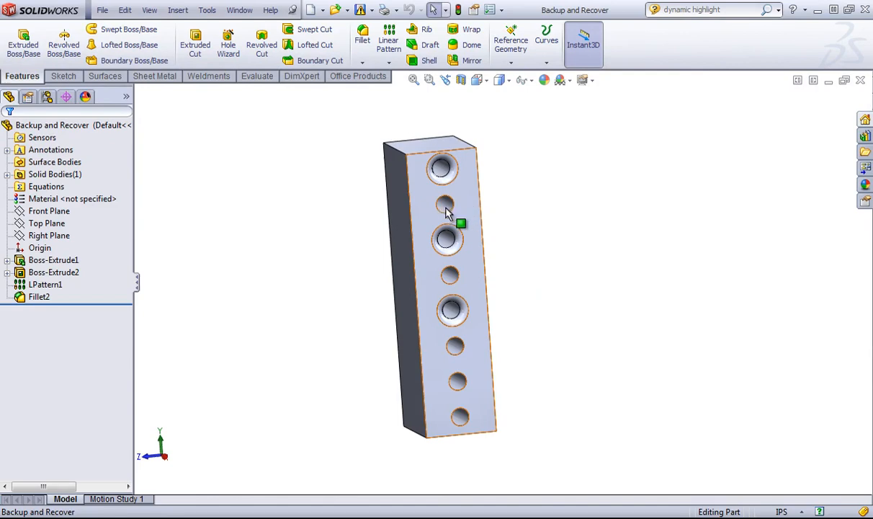
pyautogui.click(427, 234)
pyautogui.moveTo(428, 234); pyautogui.dragTo(389, 229, button='middle')
pyautogui.doubleClick(481, 222)
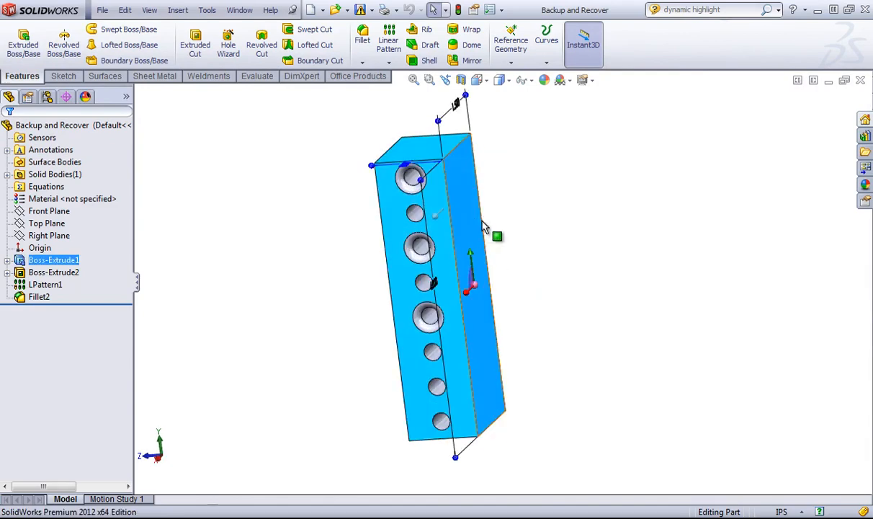
pyautogui.moveTo(481, 222); pyautogui.dragTo(433, 237, button='middle')
pyautogui.doubleClick(340, 301)
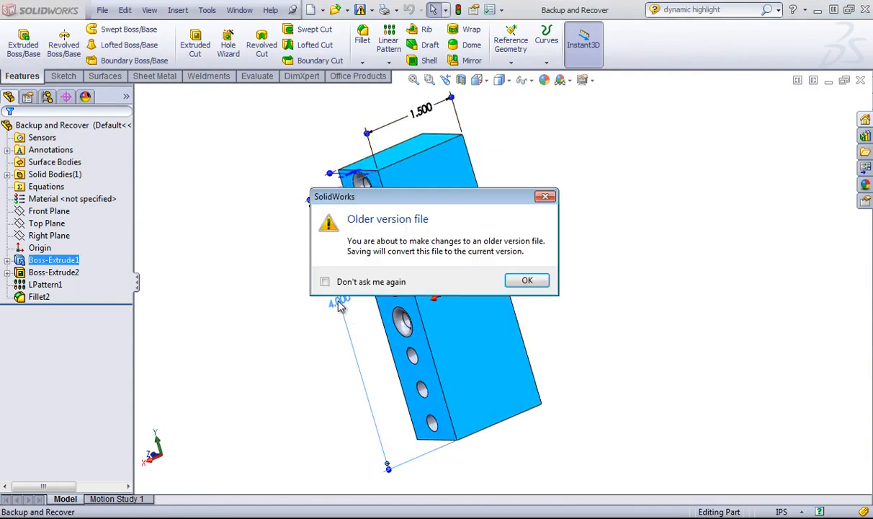
pyautogui.click(526, 280)
pyautogui.write('5')
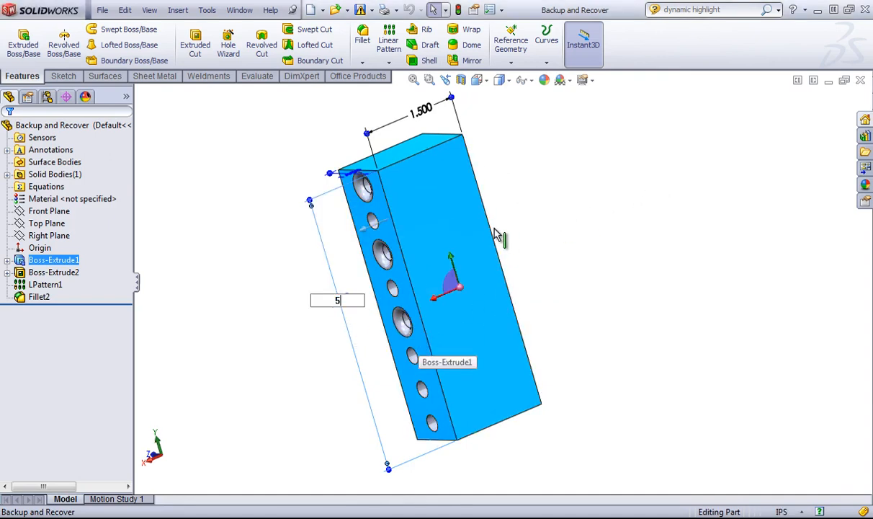
pyautogui.press('Return')
pyautogui.moveTo(535, 237); pyautogui.dragTo(608, 225, button='middle')
pyautogui.click(562, 252)
pyautogui.moveTo(565, 256); pyautogui.dragTo(494, 268, button='middle')
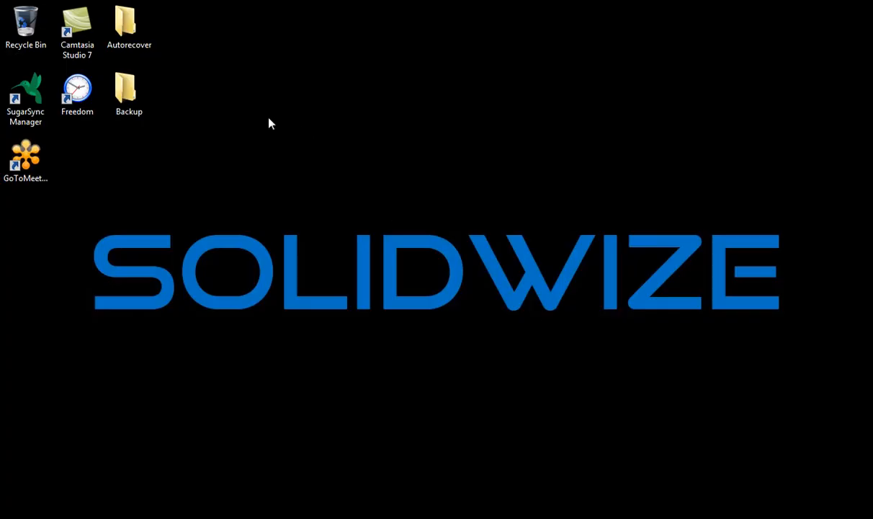
# Step: Check the contents of the Autorecover folder on the desktop and return to the part
pyautogui.doubleClick(123, 29)
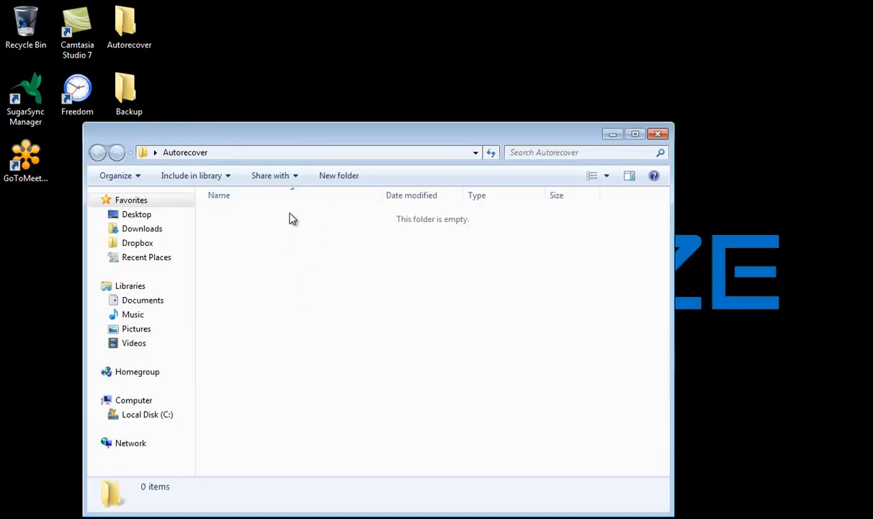
pyautogui.click(658, 135)
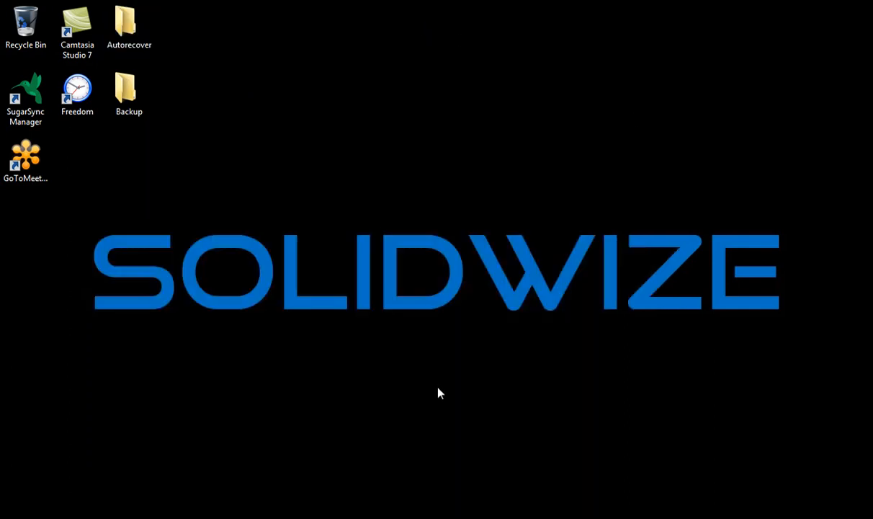
pyautogui.hotkey('alt', 'Tab')
pyautogui.moveTo(535, 186); pyautogui.dragTo(563, 209, button='middle')
pyautogui.moveTo(515, 234); pyautogui.dragTo(537, 162, button='middle')
pyautogui.moveTo(362, 16)
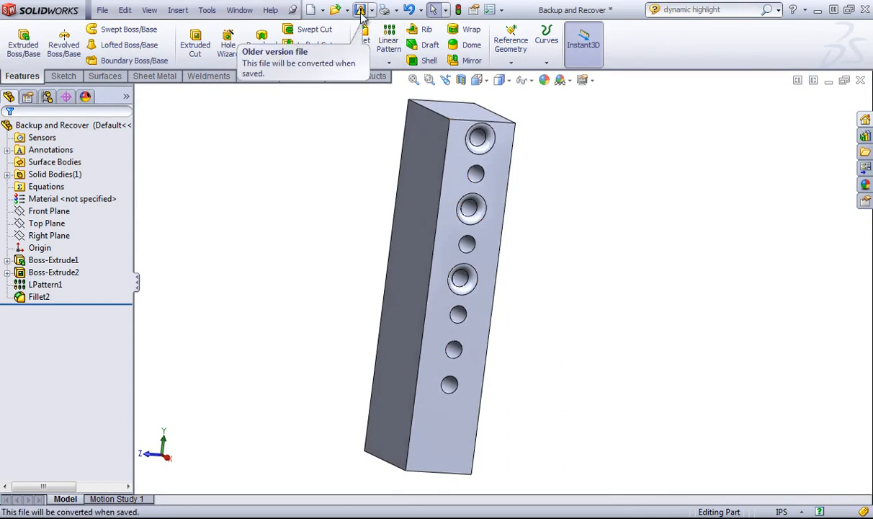
pyautogui.click(361, 10)
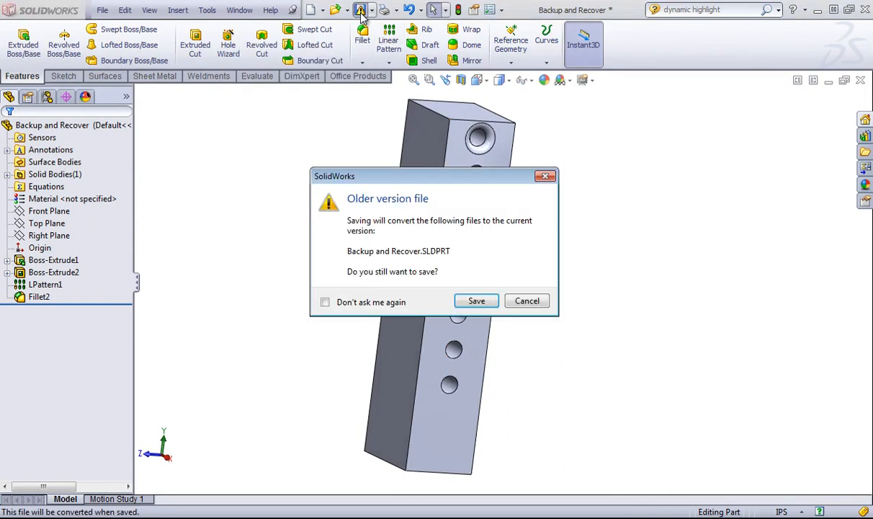
pyautogui.click(379, 303)
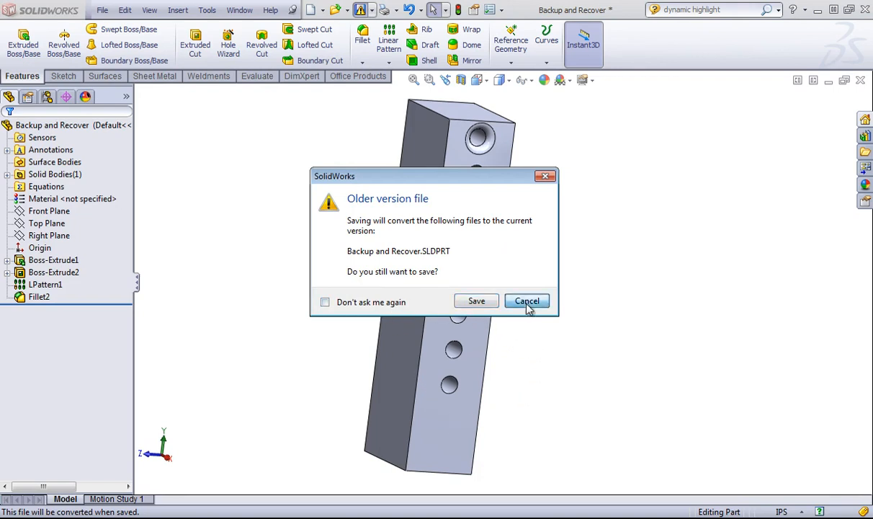
pyautogui.click(528, 302)
# Step: Save the part under the new name Backup and Recover 1 and accept the conversion to the current version
pyautogui.click(103, 10)
pyautogui.click(171, 129)
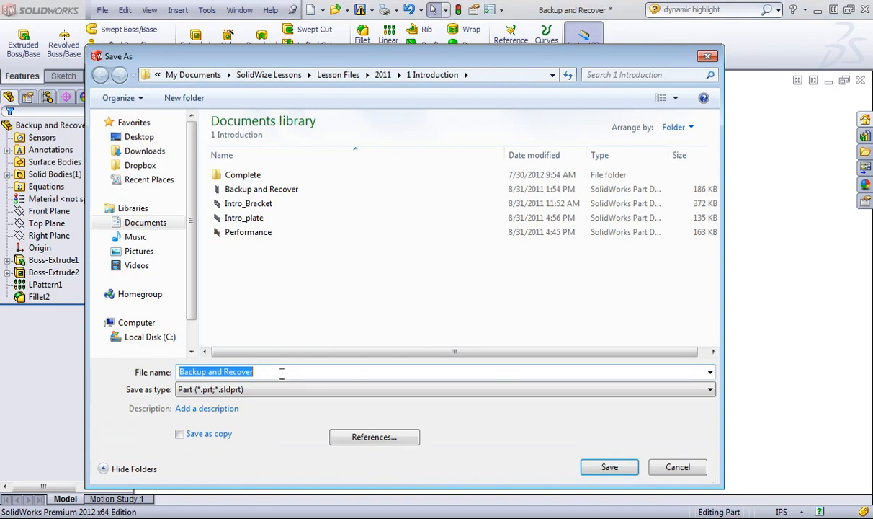
pyautogui.click(285, 371)
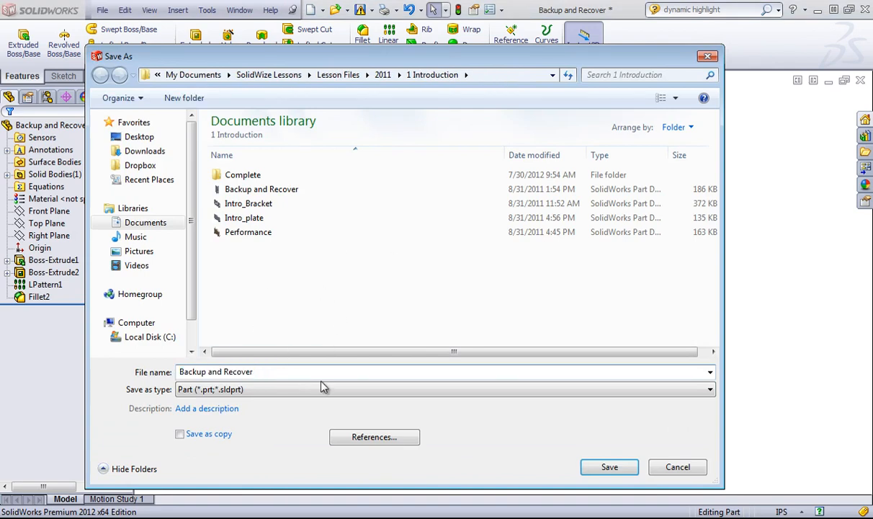
pyautogui.click(603, 466)
pyautogui.click(484, 303)
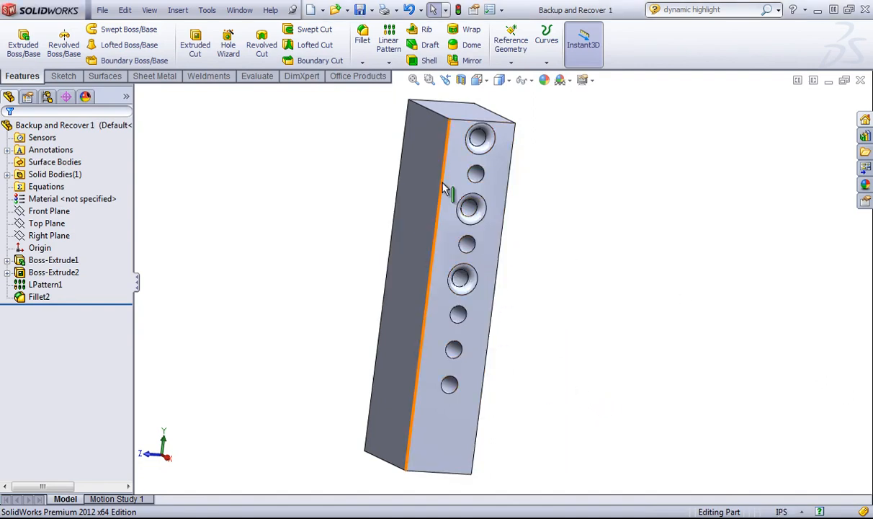
# Step: Set the uppermost hole's 0.25 in position dimension (D1@Sketch2) to .2 in and save the part
pyautogui.click(481, 140)
pyautogui.doubleClick(563, 137)
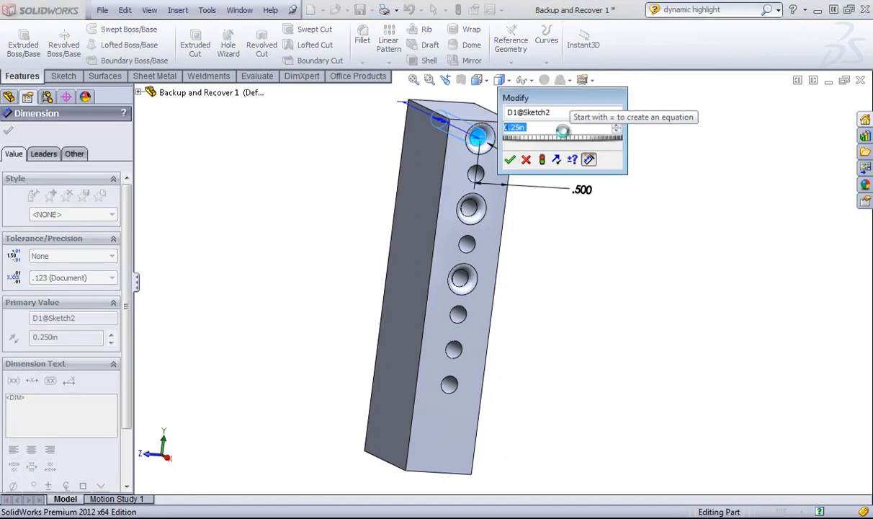
pyautogui.write('.2')
pyautogui.press('Return')
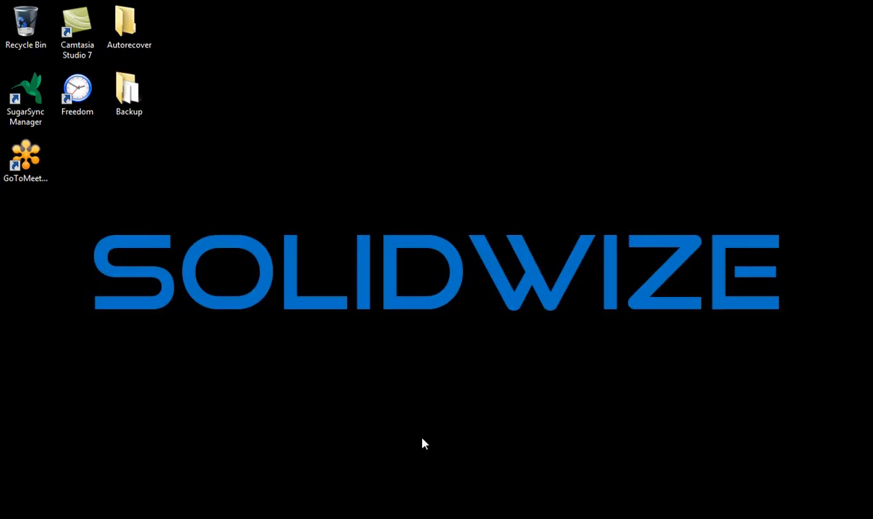
# Step: Check the contents of the Backup folder on the desktop and return to the part
pyautogui.doubleClick(124, 94)
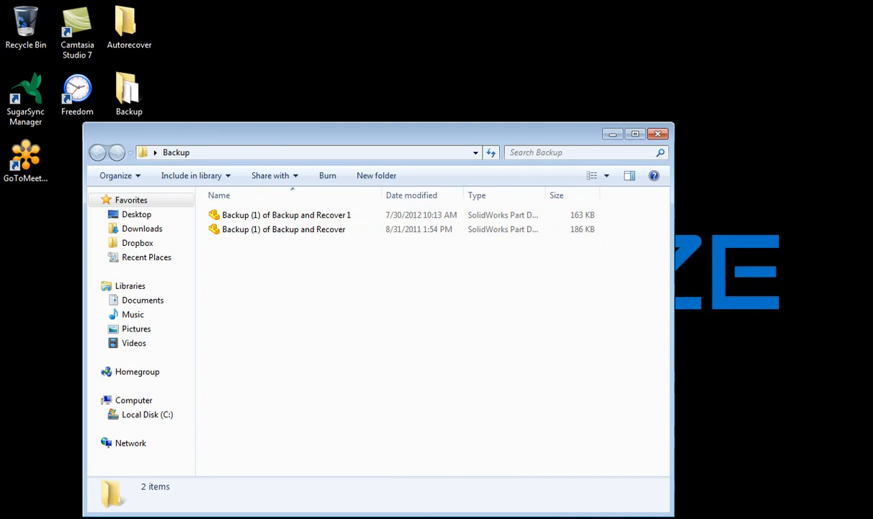
pyautogui.moveTo(440, 517)
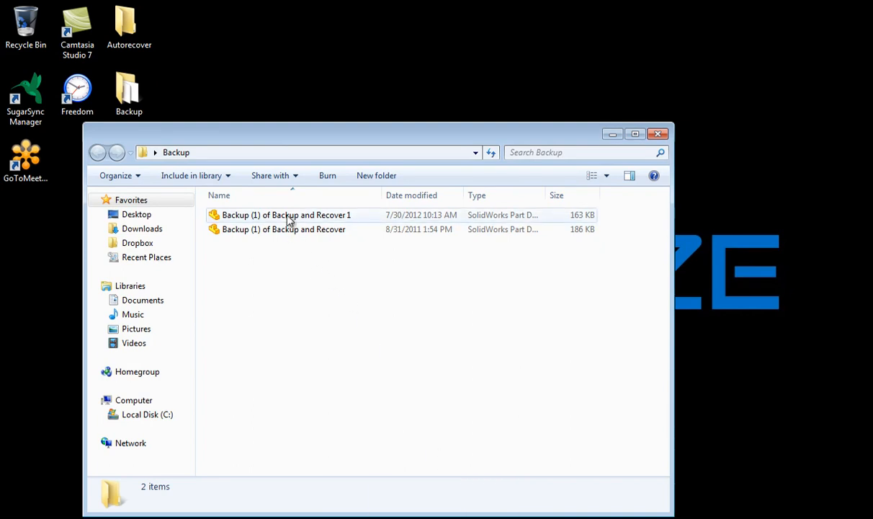
pyautogui.click(481, 498)
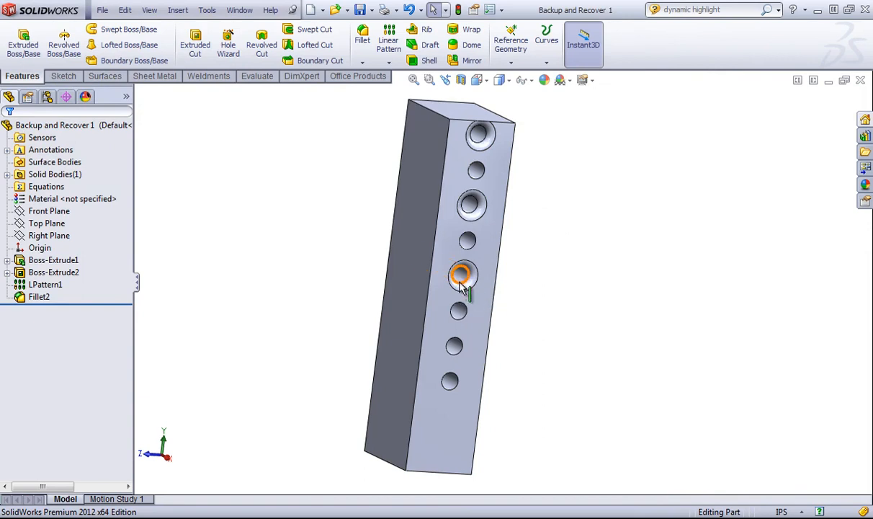
# Step: Apply a yellow colour from the standard palette to the whole part and save it
pyautogui.rightClick(89, 133)
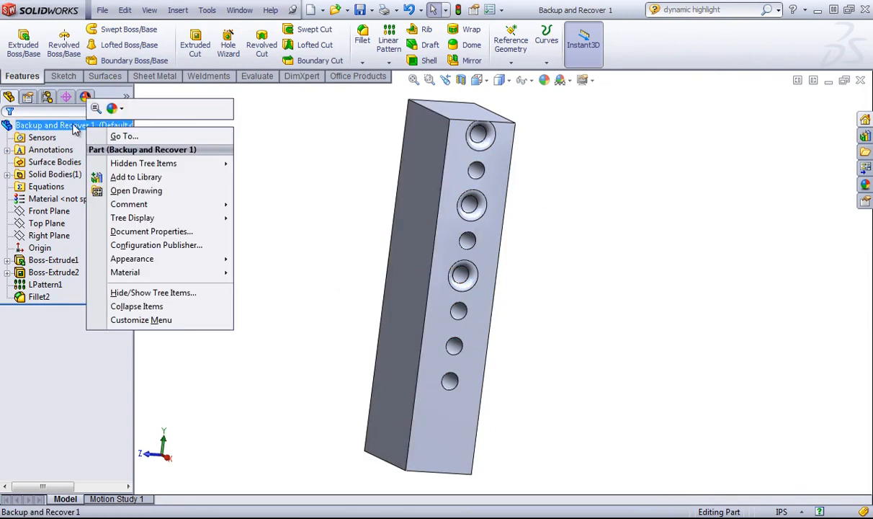
pyautogui.click(113, 108)
pyautogui.click(144, 135)
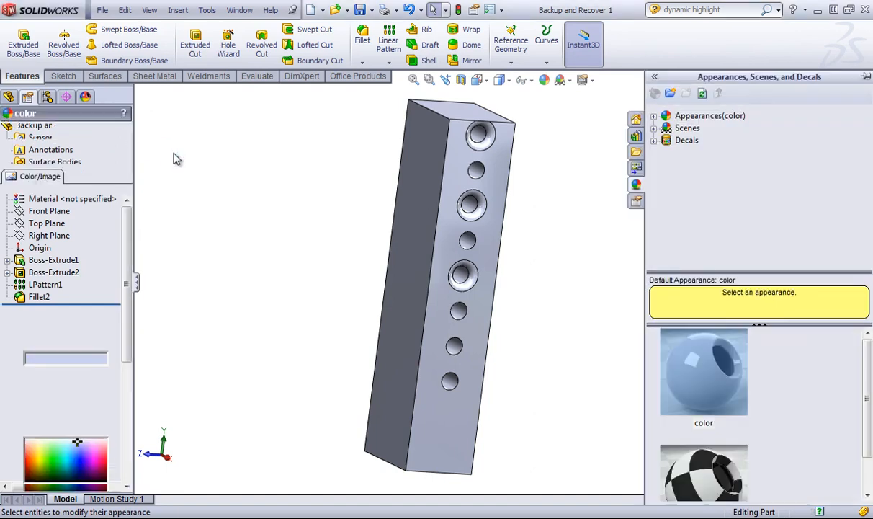
pyautogui.click(53, 413)
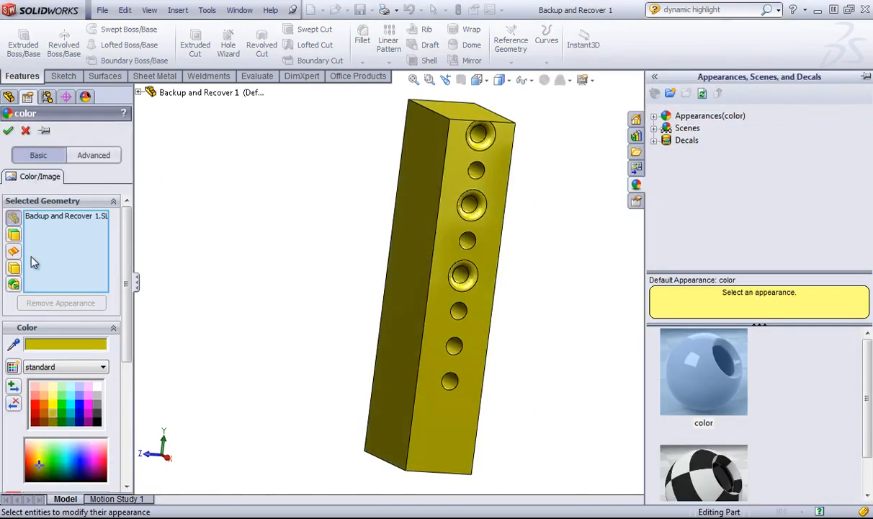
pyautogui.click(8, 131)
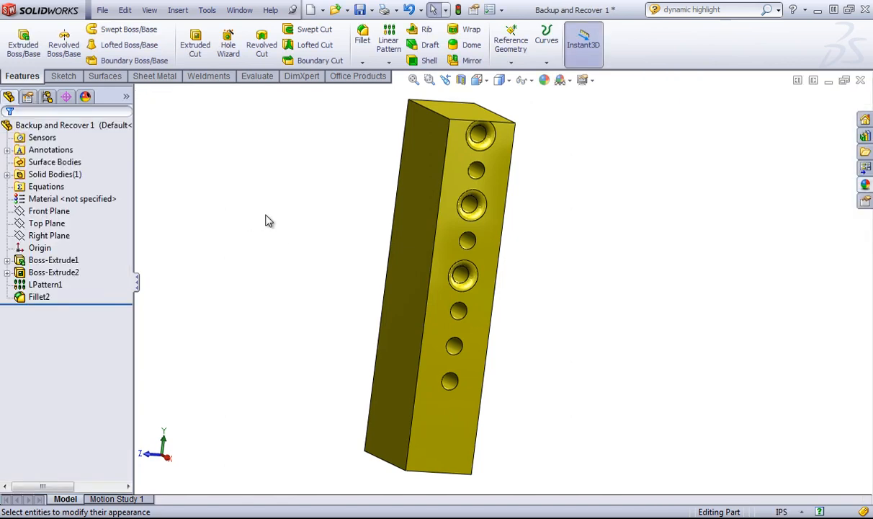
pyautogui.click(358, 9)
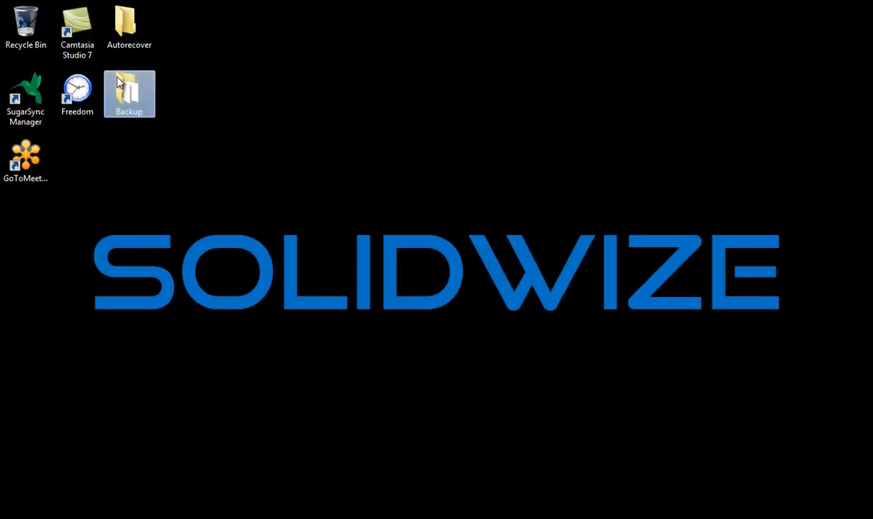
# Step: Examine the desktop Backup folder for copies made by the latest save
pyautogui.doubleClick(125, 87)
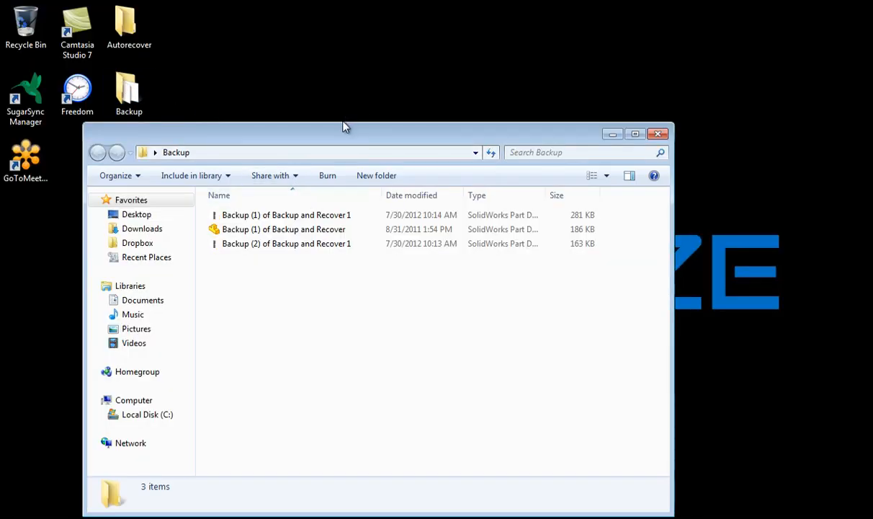
pyautogui.moveTo(339, 135); pyautogui.dragTo(372, 103)
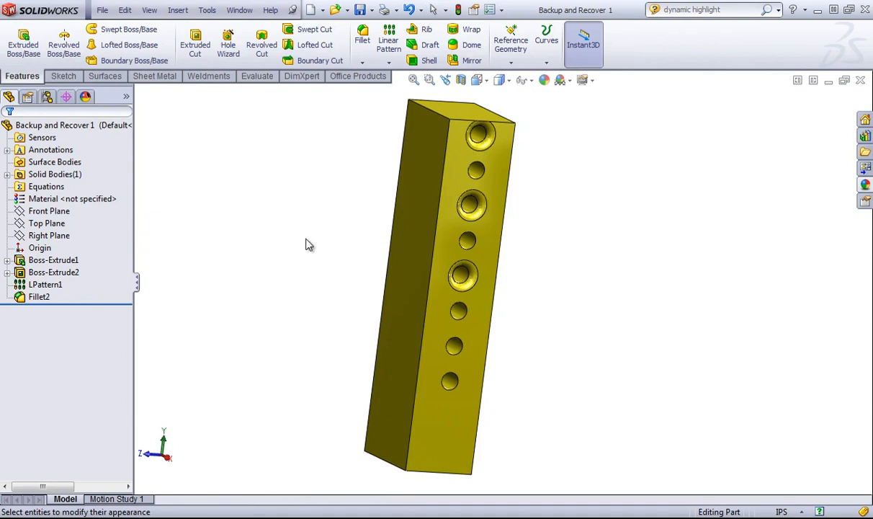
# Step: Sketch a circle of about 0.52 in radius, centred on the origin, on the block's wide side face
pyautogui.moveTo(306, 239); pyautogui.dragTo(438, 253, button='middle')
pyautogui.click(439, 253)
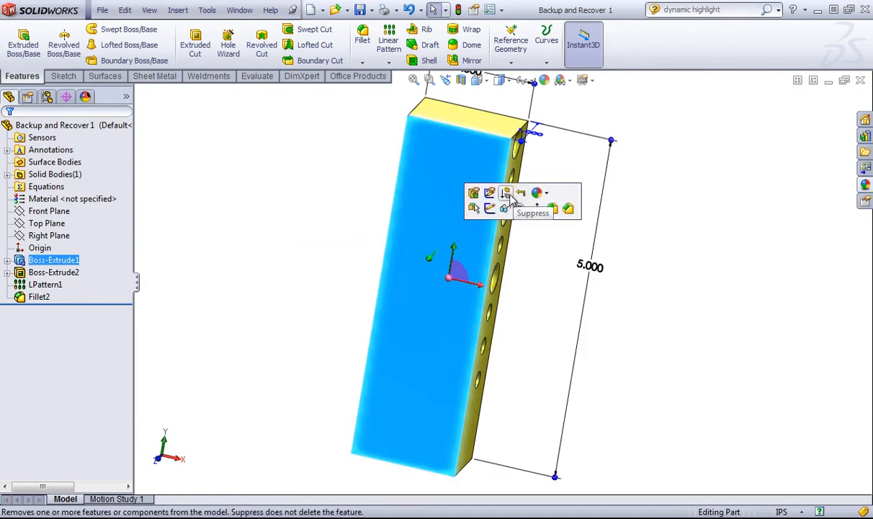
pyautogui.click(471, 207)
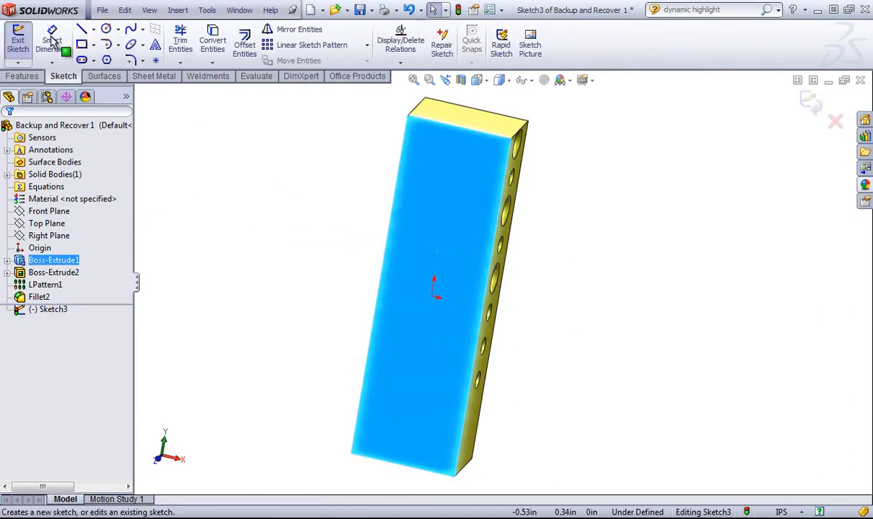
pyautogui.click(106, 28)
pyautogui.moveTo(433, 297); pyautogui.dragTo(458, 274)
# Step: Cut the sketched circle through the whole block with an Extruded Cut set to Through All and save the part
pyautogui.click(21, 75)
pyautogui.click(195, 45)
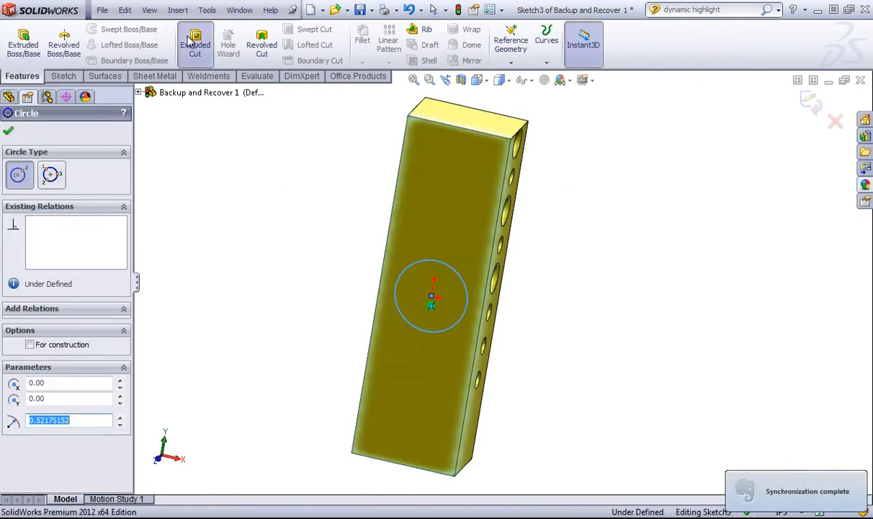
pyautogui.moveTo(438, 209); pyautogui.dragTo(545, 233, button='middle')
pyautogui.rightClick(545, 232)
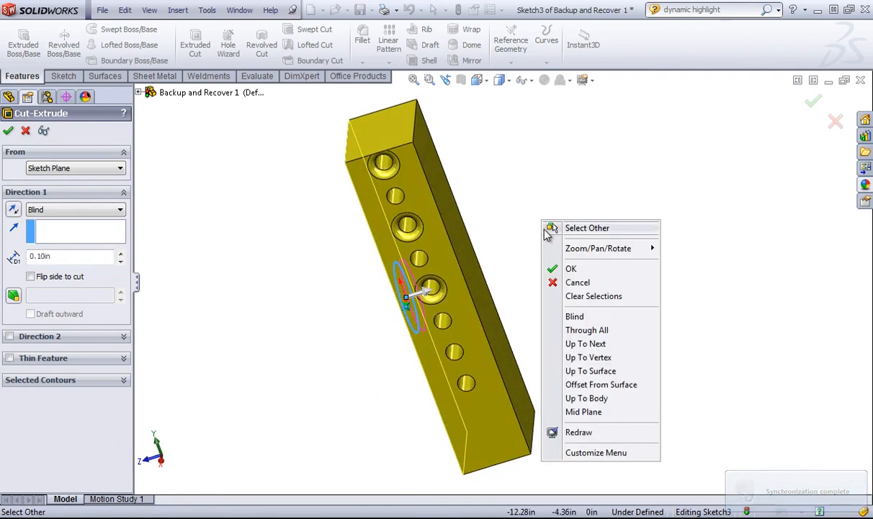
pyautogui.click(586, 330)
pyautogui.click(812, 101)
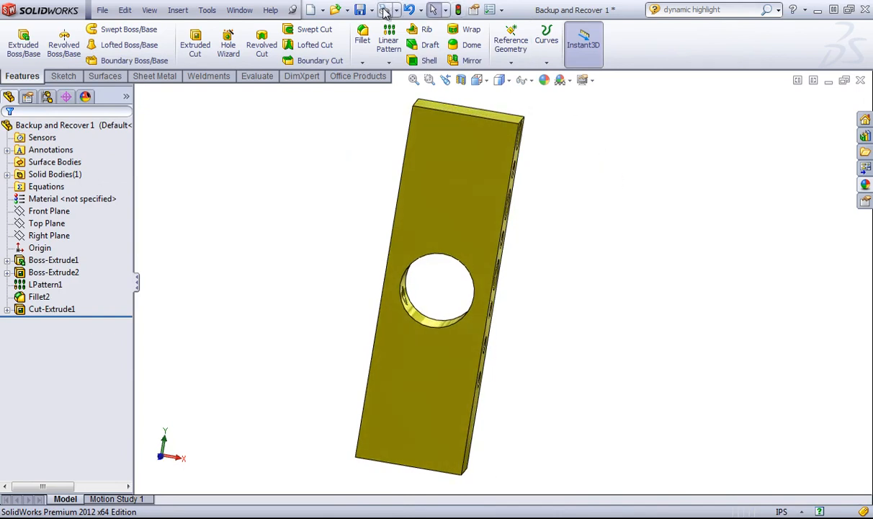
pyautogui.click(361, 10)
# Step: Review the backup copies listed in the Backup folder and return to the part
pyautogui.moveTo(724, 314); pyautogui.dragTo(572, 249, button='middle')
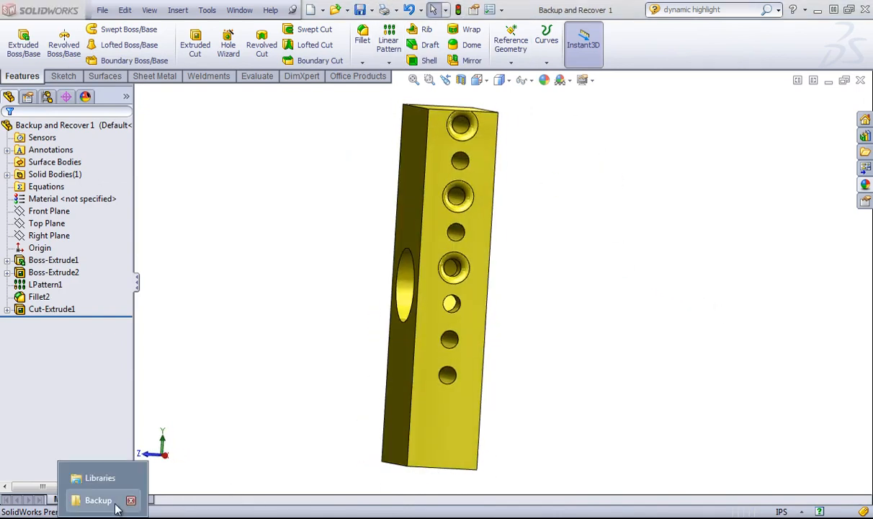
pyautogui.click(93, 499)
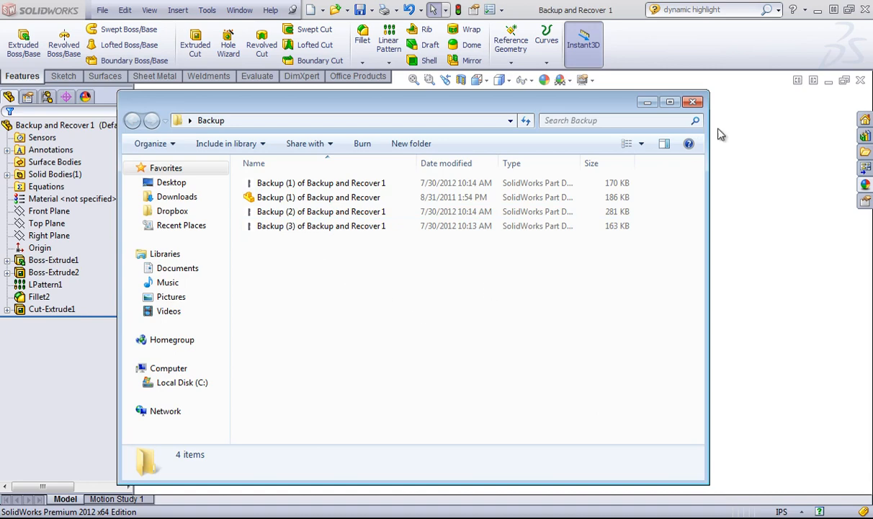
pyautogui.click(756, 116)
pyautogui.moveTo(707, 118); pyautogui.dragTo(654, 140, button='middle')
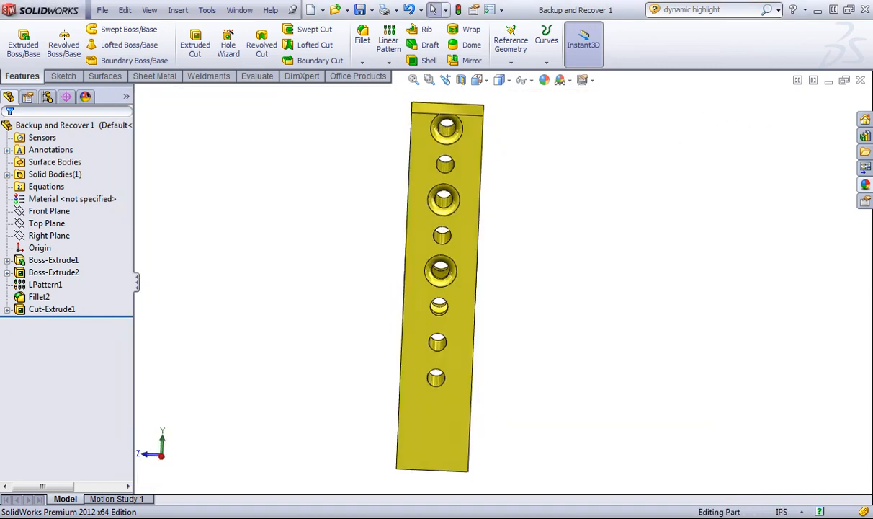
# Step: Open Backup (1), Backup (2) and Backup (3) of Backup and Recover 1 from the Backup folder in SolidWorks
pyautogui.click(109, 501)
pyautogui.click(283, 226)
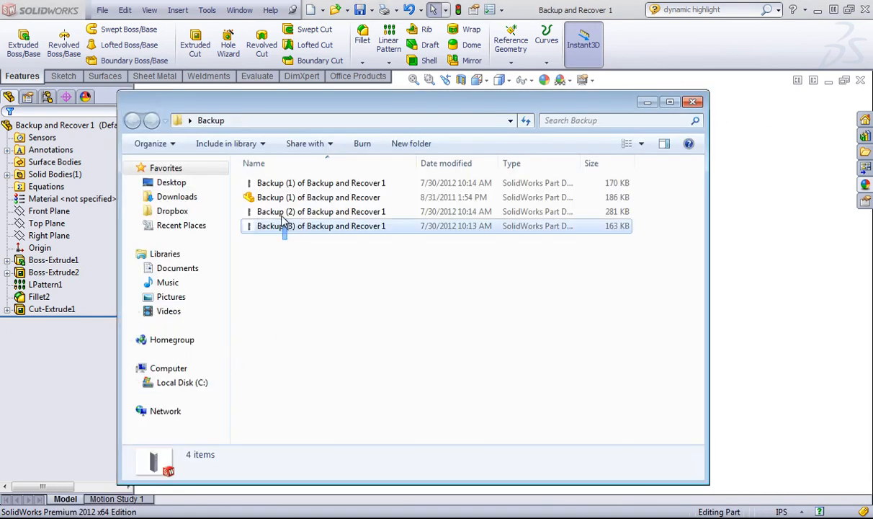
pyautogui.keyDown('ctrl'); pyautogui.click(286, 211); pyautogui.keyUp('ctrl')
pyautogui.keyDown('ctrl'); pyautogui.click(303, 183); pyautogui.keyUp('ctrl')
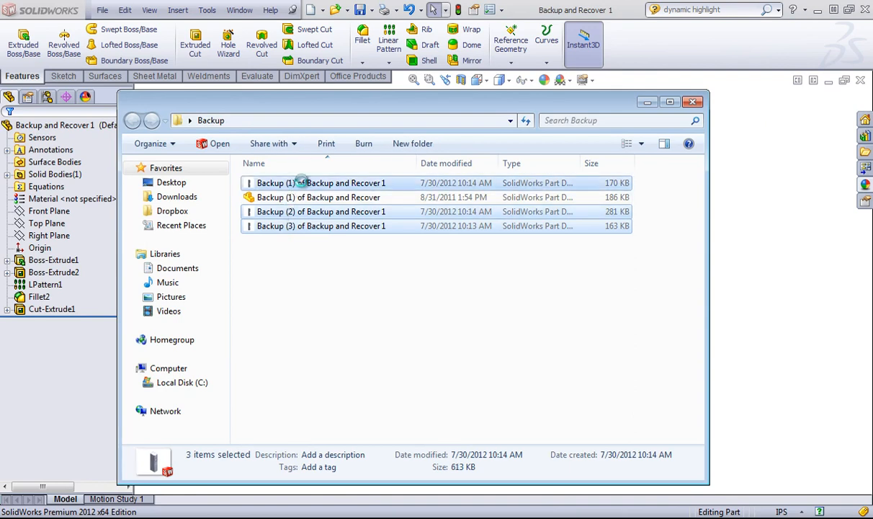
pyautogui.rightClick(301, 183)
pyautogui.click(291, 183)
pyautogui.moveTo(299, 186); pyautogui.dragTo(658, 45)
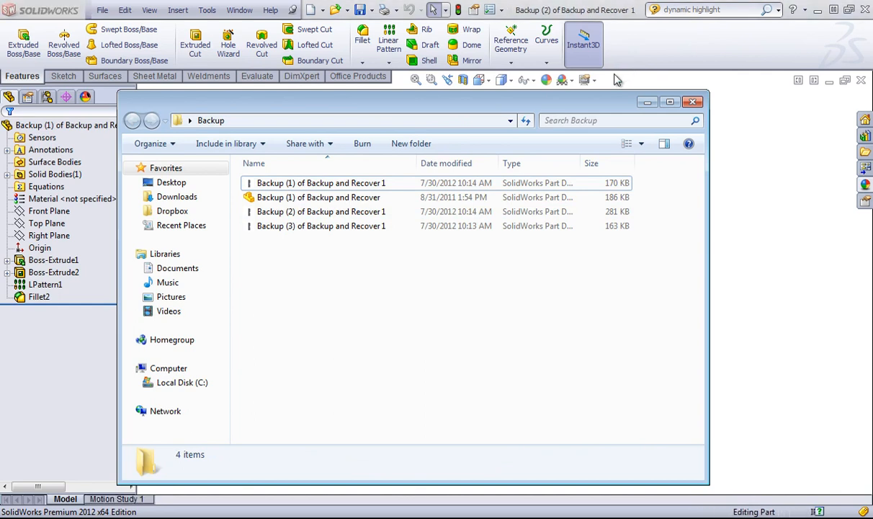
# Step: Switch to SolidWorks and tile the open part windows horizontally
pyautogui.click(741, 119)
pyautogui.click(240, 10)
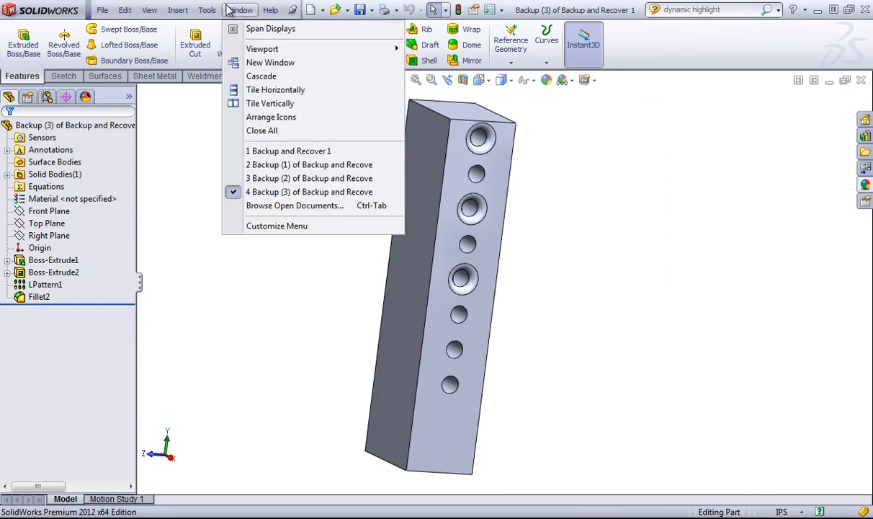
pyautogui.click(263, 91)
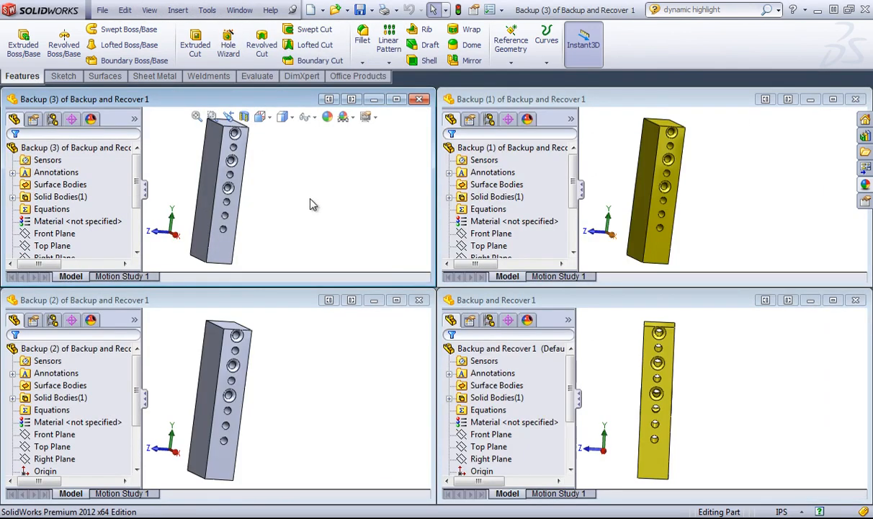
# Step: Compare the colour, hole positions and large side cut of the three backup copies with the current part
pyautogui.moveTo(289, 190); pyautogui.dragTo(195, 178, button='middle')
pyautogui.moveTo(314, 374)
pyautogui.mouseDown(button='middle')
pyautogui.moveTo(279, 354)
pyautogui.moveTo(307, 354)
pyautogui.moveTo(302, 374)
pyautogui.mouseUp(button='middle')
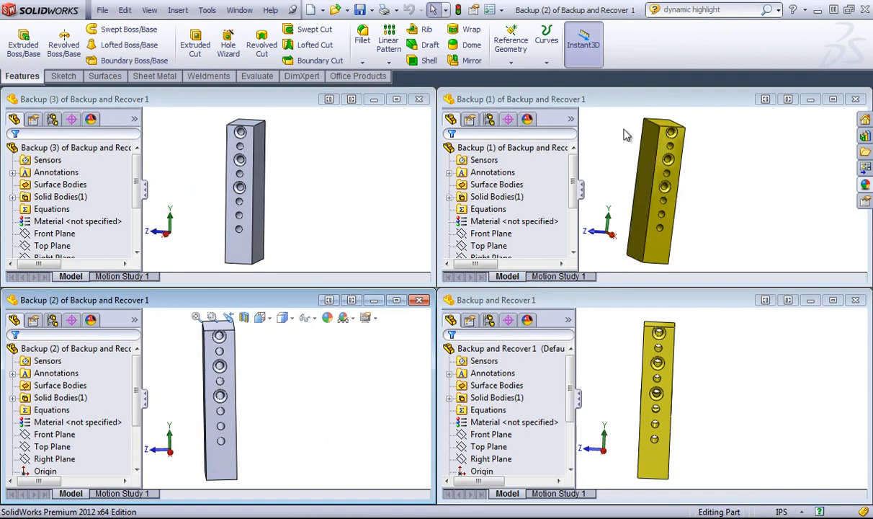
pyautogui.moveTo(641, 378); pyautogui.dragTo(652, 396, button='middle')
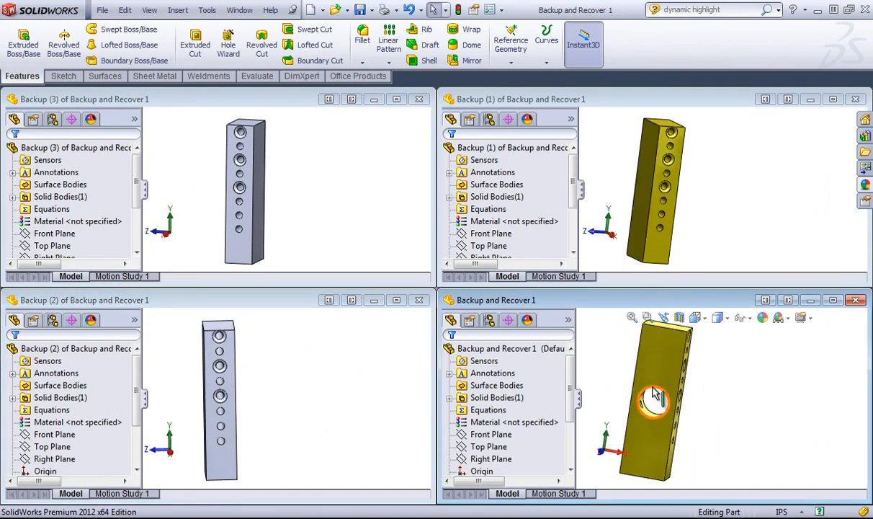
pyautogui.moveTo(697, 203); pyautogui.dragTo(635, 185, button='middle')
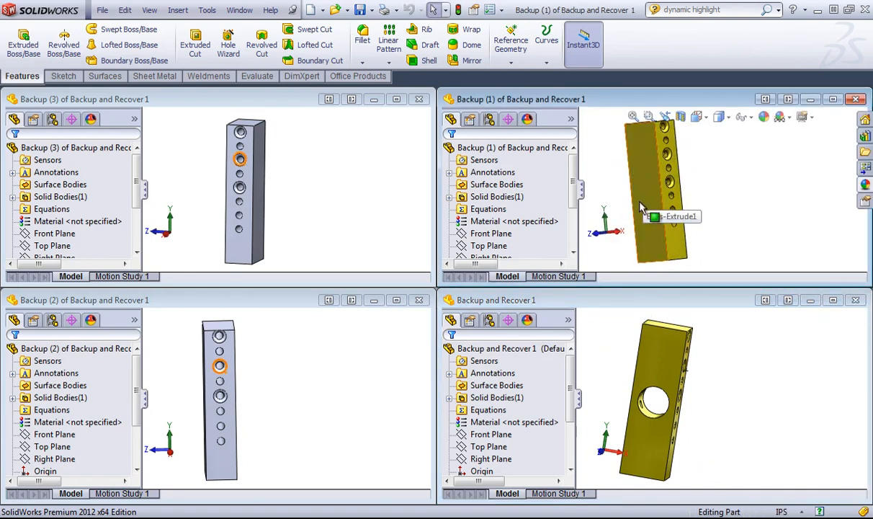
pyautogui.click(288, 403)
pyautogui.moveTo(231, 388)
pyautogui.mouseDown(button='middle')
pyautogui.moveTo(234, 403)
pyautogui.moveTo(247, 390)
pyautogui.moveTo(234, 396)
pyautogui.moveTo(229, 385)
pyautogui.moveTo(243, 387)
pyautogui.mouseUp(button='middle')
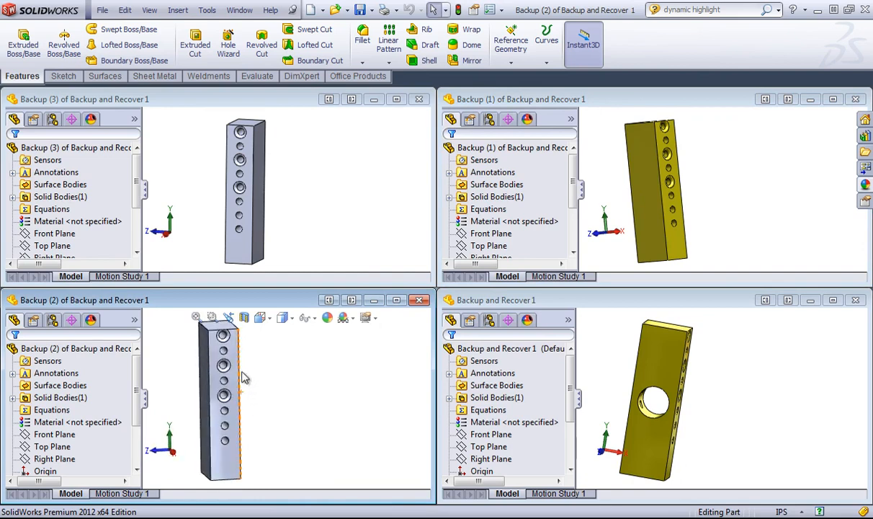
pyautogui.scroll(-5, 234, 357)
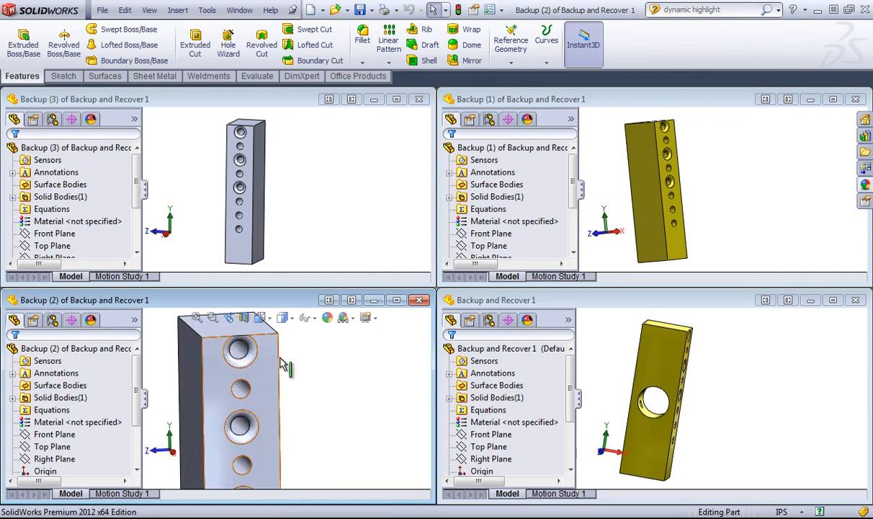
pyautogui.click(315, 167)
pyautogui.scroll(-5, 315, 167)
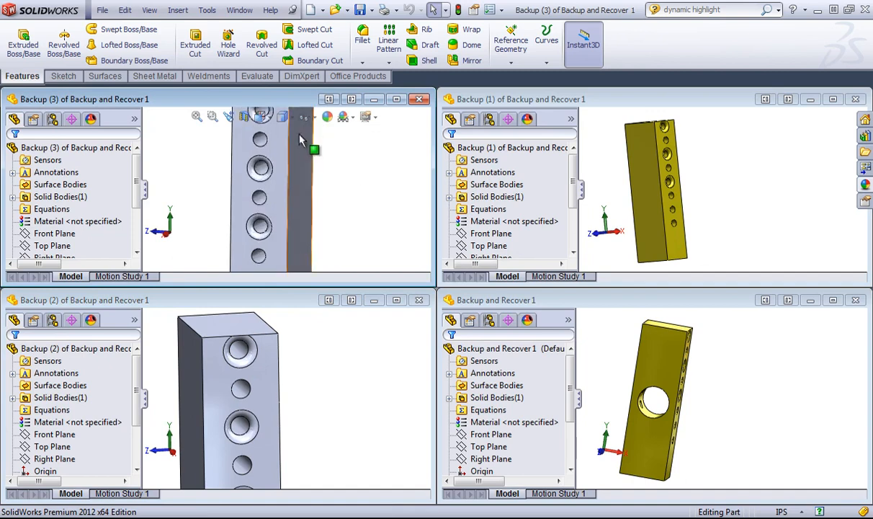
pyautogui.scroll(5, 324, 155)
pyautogui.scroll(-3, 262, 171)
pyautogui.moveTo(262, 171); pyautogui.dragTo(253, 189, button='middle')
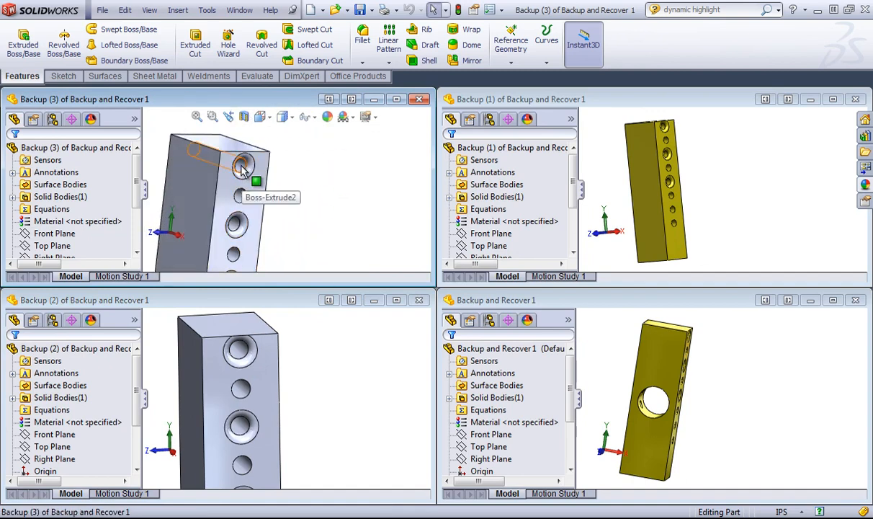
# Step: Examine the row of holes in Backup (3) from the front and the perforated side of the current Backup and Recover 1 part
pyautogui.scroll(5, 250, 191)
pyautogui.scroll(-2, 297, 205)
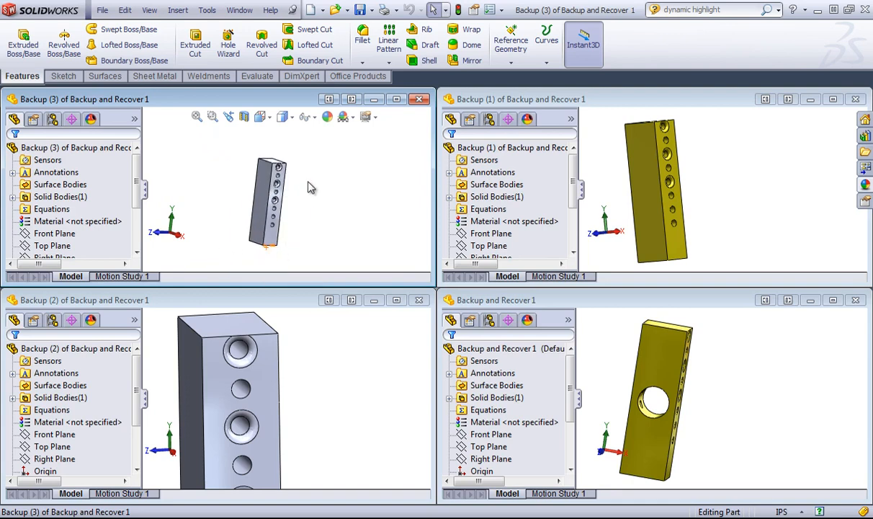
pyautogui.scroll(-1, 309, 182)
pyautogui.moveTo(288, 208); pyautogui.dragTo(272, 213, button='middle')
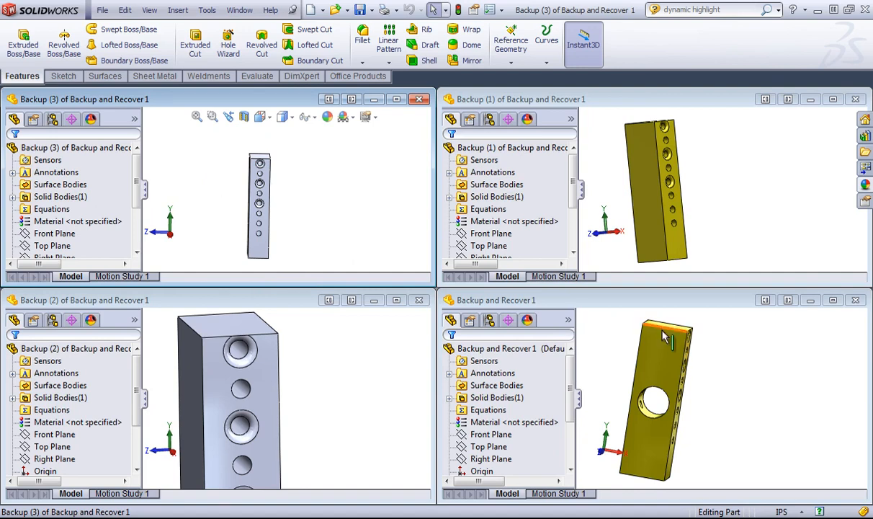
pyautogui.moveTo(633, 350); pyautogui.dragTo(616, 358, button='middle')
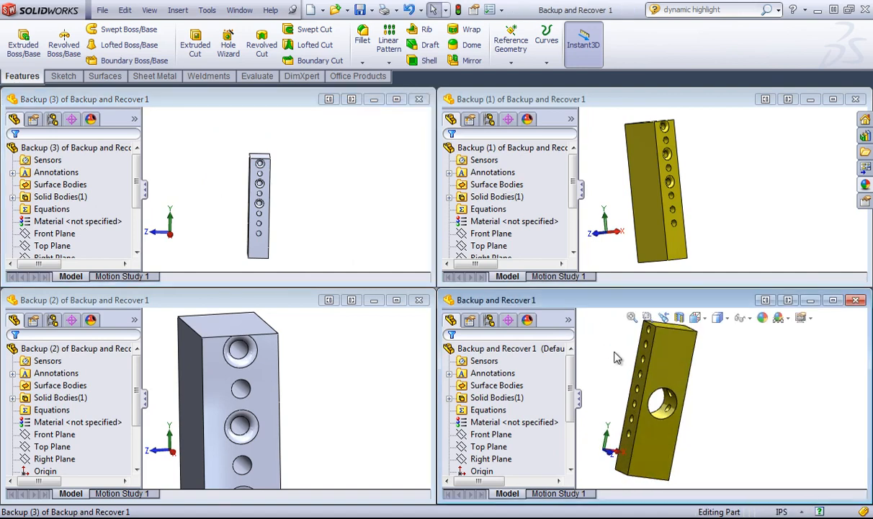
pyautogui.click(283, 184)
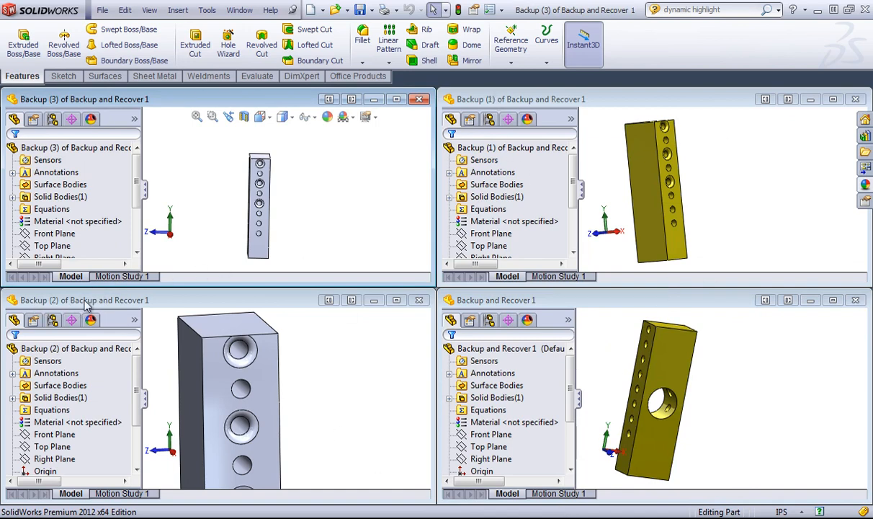
# Step: Close the three backup copies and maximize the Backup and Recover 1 part window
pyautogui.click(418, 98)
pyautogui.click(418, 300)
pyautogui.click(810, 99)
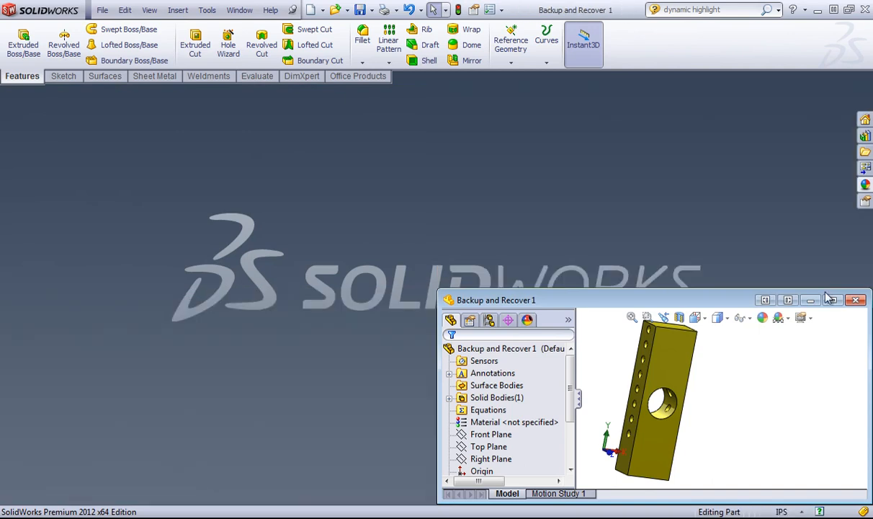
pyautogui.click(832, 299)
# Step: Review the auto-recover interval and folder in the Backup/Recover system options, then accept the settings
pyautogui.click(501, 10)
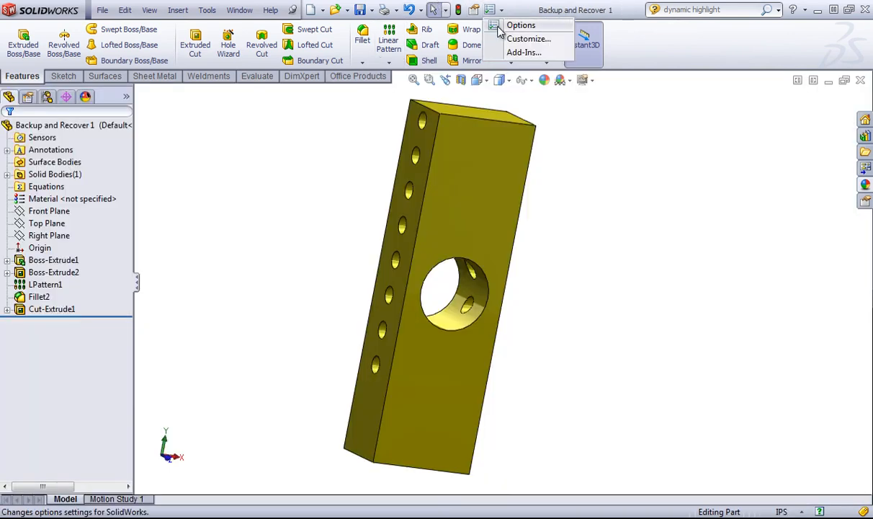
pyautogui.click(515, 25)
pyautogui.click(171, 249)
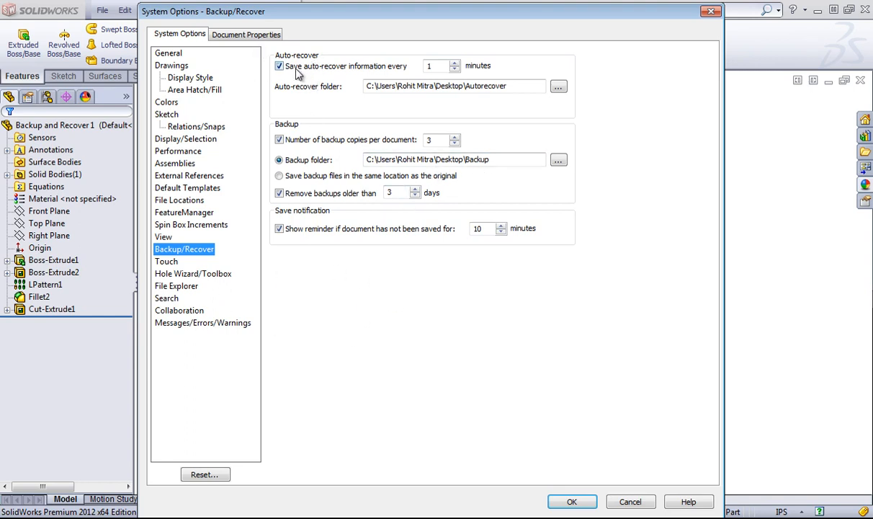
pyautogui.click(572, 501)
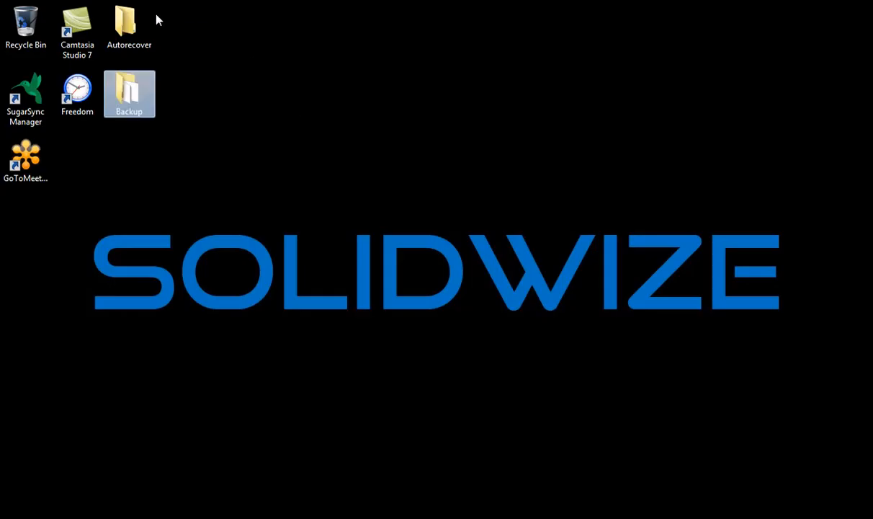
# Step: Switch to the desktop, open the Autorecover folder and move its window clear of the desktop folders
pyautogui.doubleClick(126, 23)
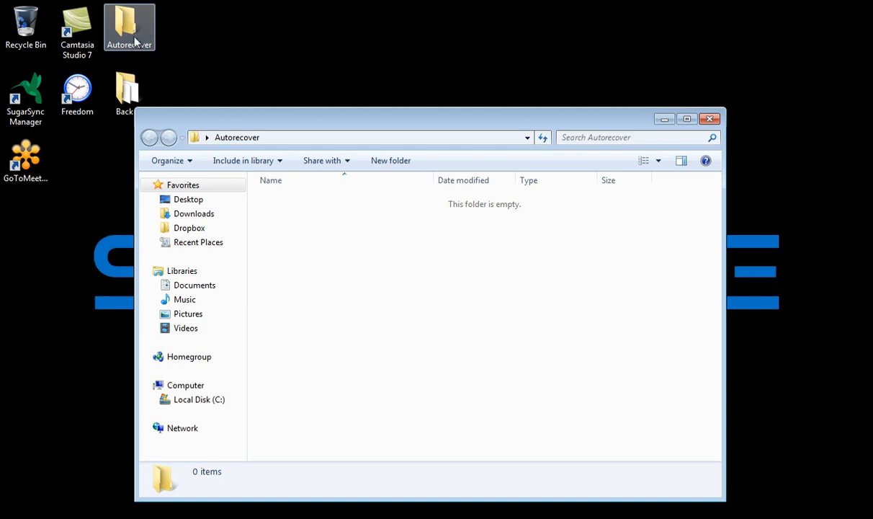
pyautogui.moveTo(254, 121); pyautogui.dragTo(314, 107)
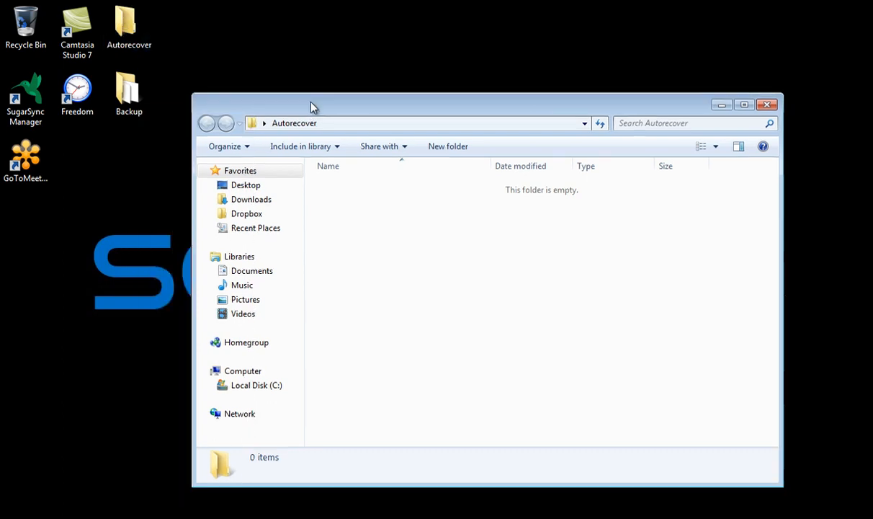